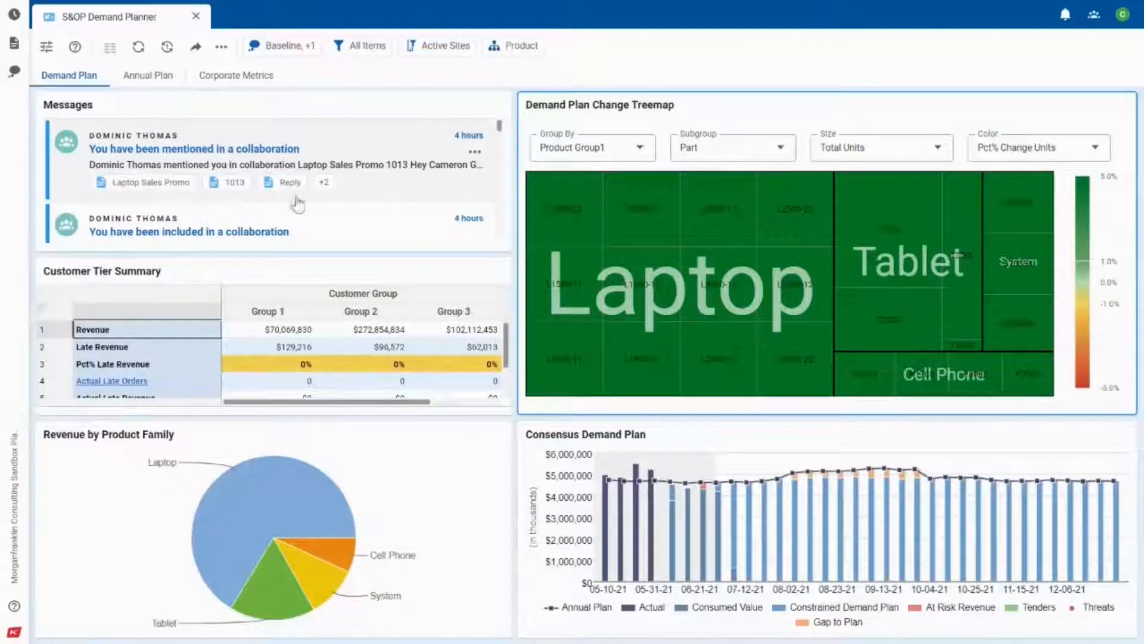
Step: Open the Laptop Sales Promo collaboration from the messages, read the promo request, and close the collaboration
left_click(152, 184)
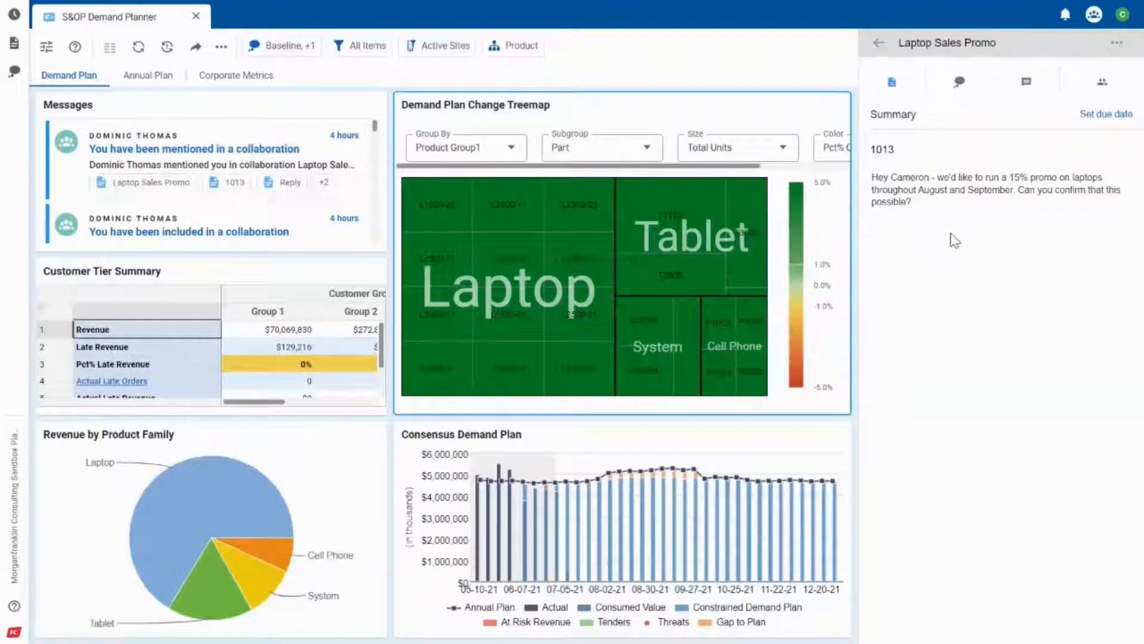
left_click(1095, 17)
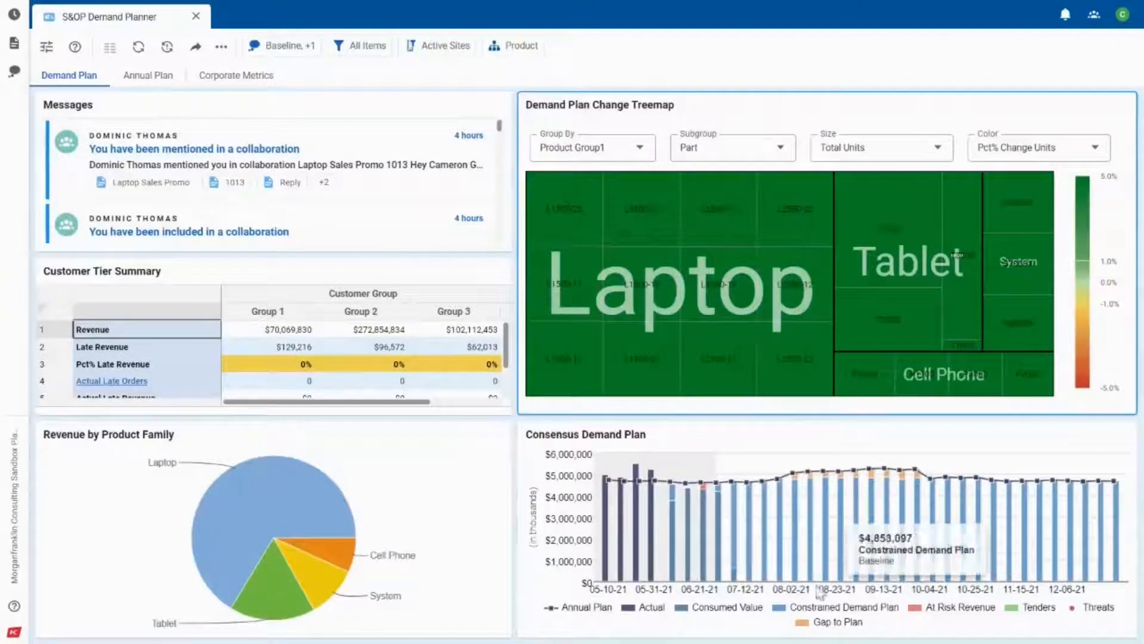
Step: Inspect the August and September bars in the Consensus Demand Plan chart and drill into a September Gap to Plan segment
mouse_move(892, 532)
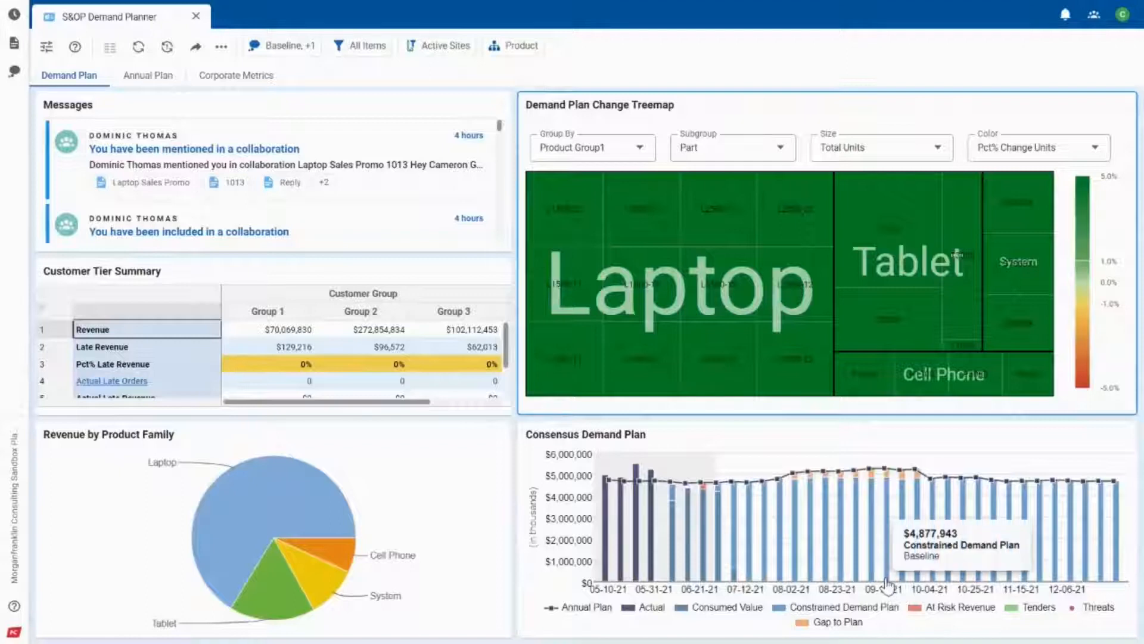
mouse_move(874, 482)
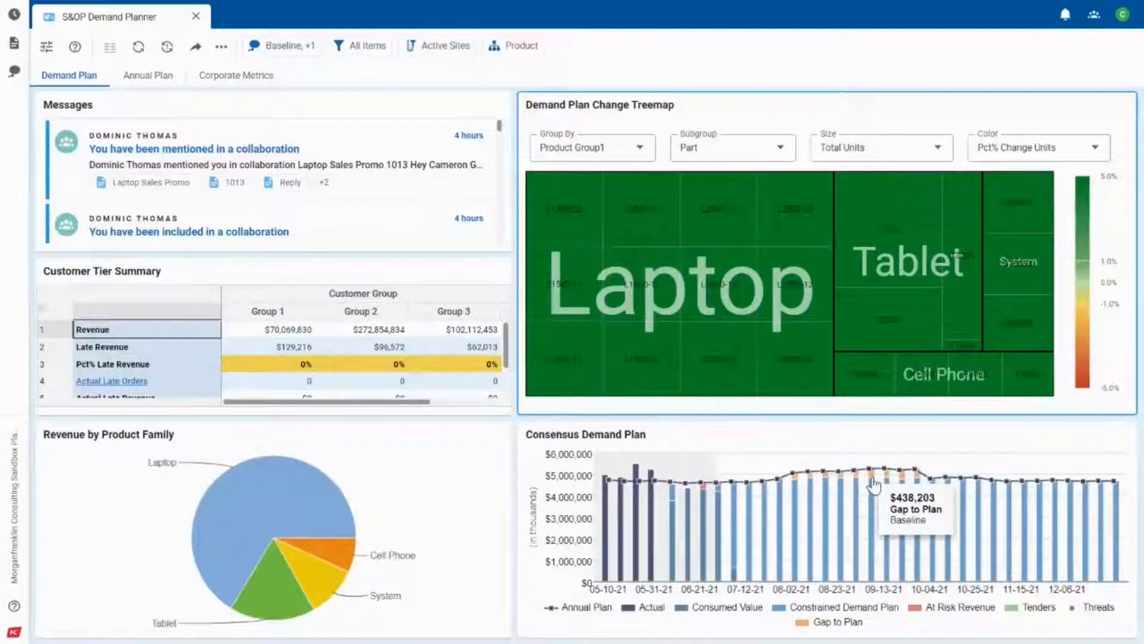
left_click(872, 483)
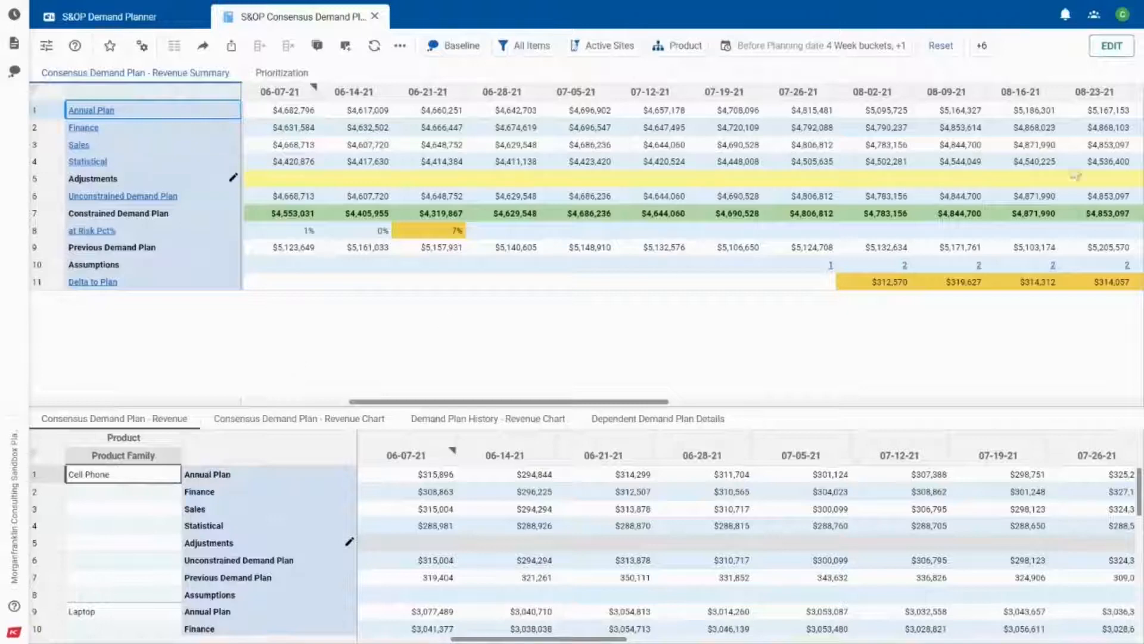
Step: Switch the consensus demand plan worksheet's view to Units
left_click(983, 49)
left_click(473, 82)
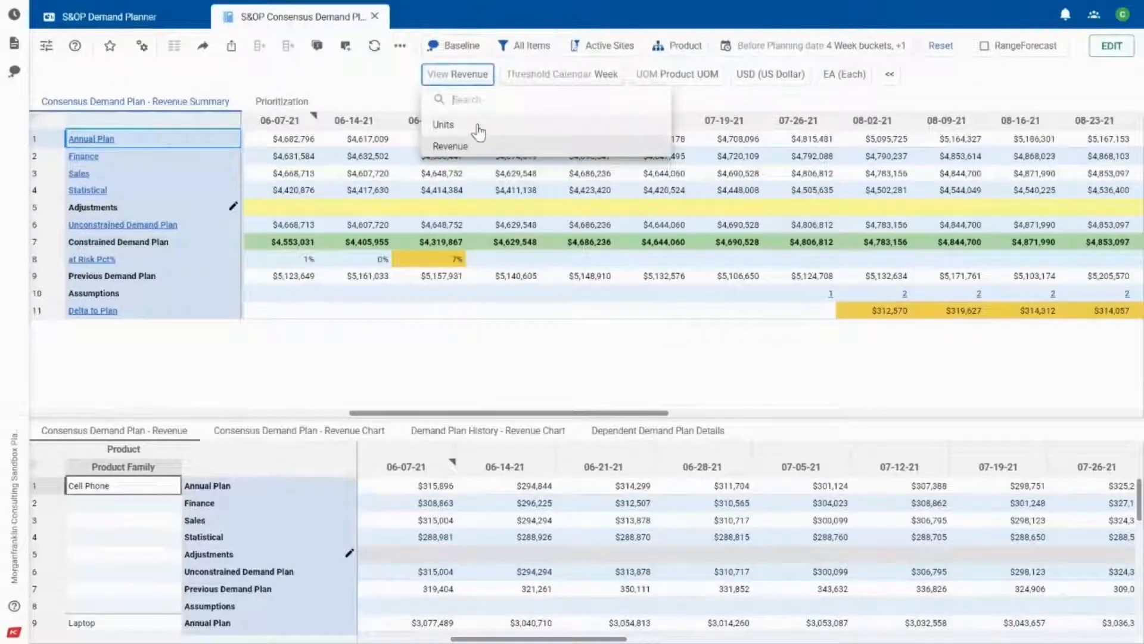
left_click(479, 127)
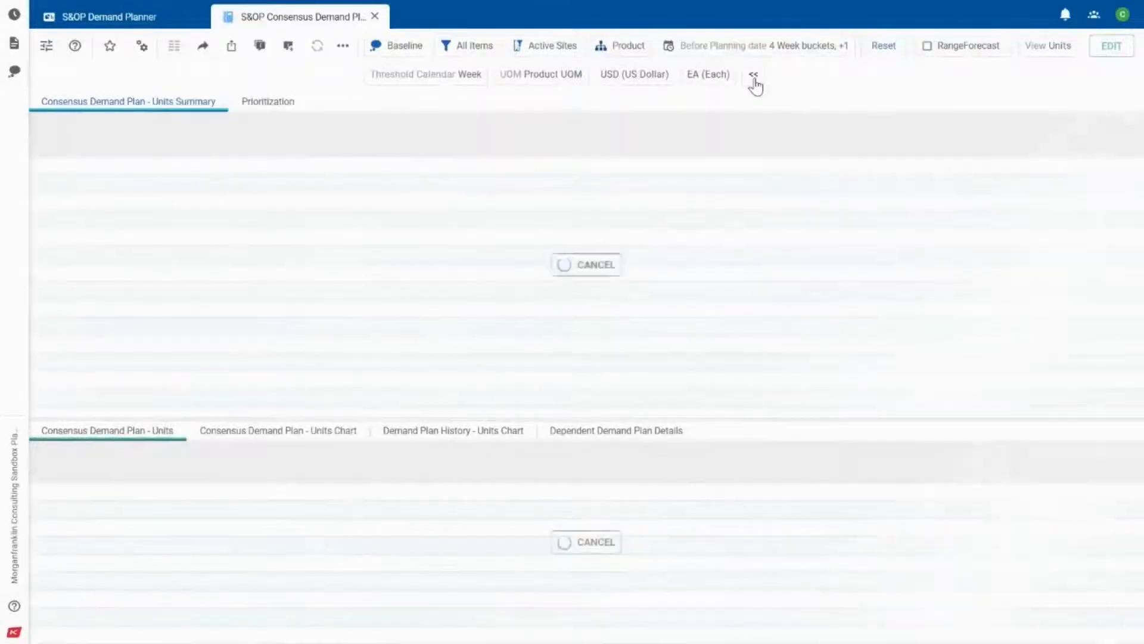
left_click(874, 74)
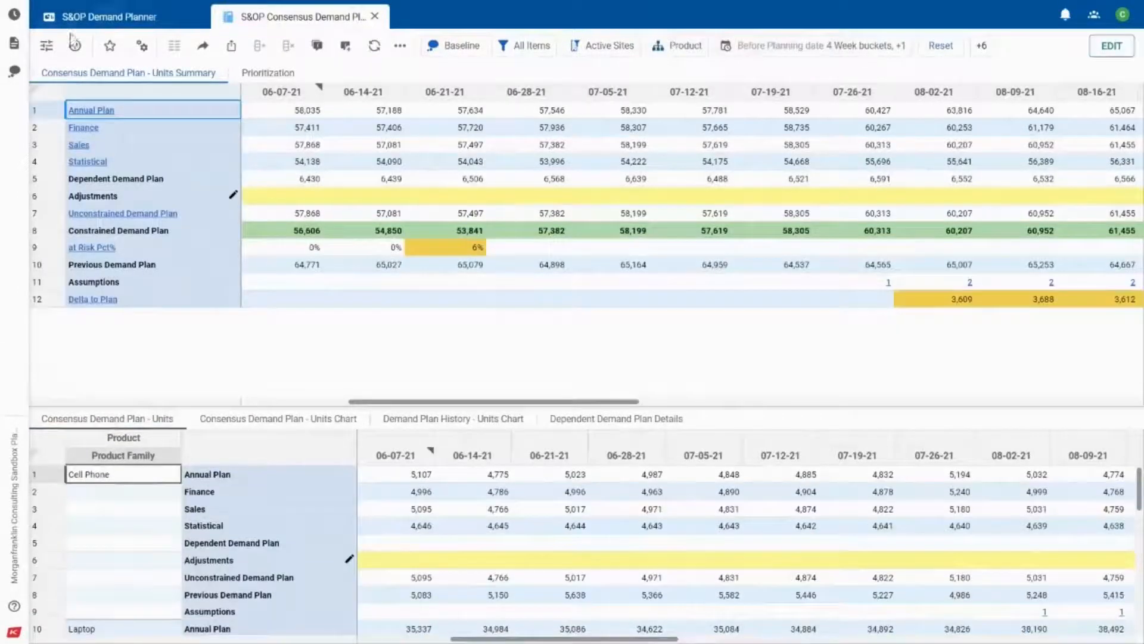
Step: Filter the worksheet's product hierarchy to Laptop in the data settings
left_click(48, 47)
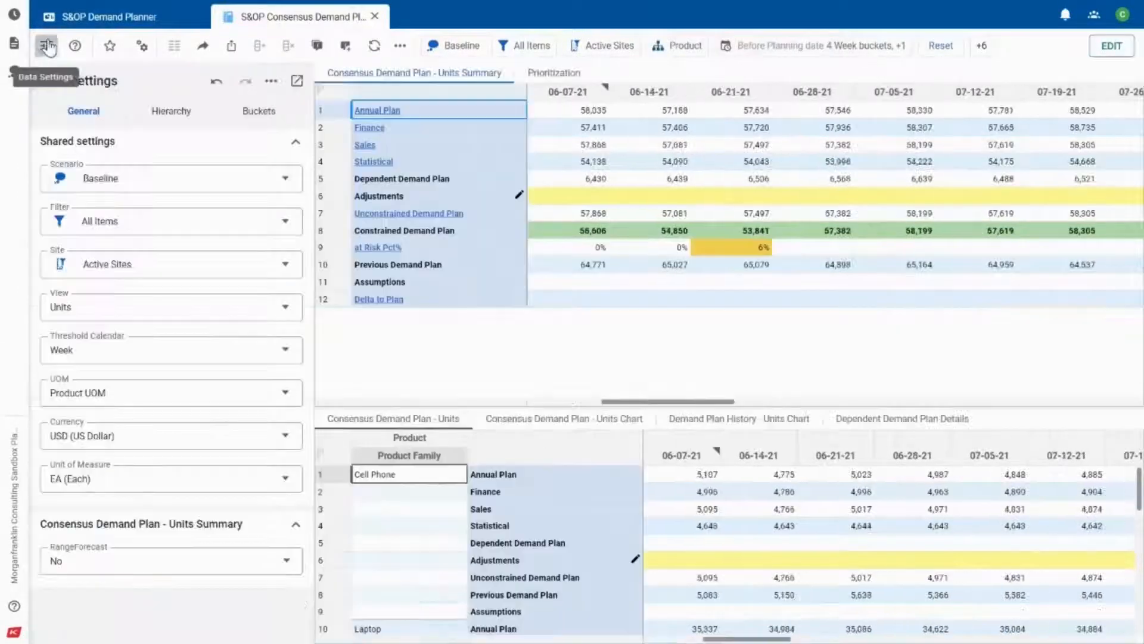
left_click(172, 110)
left_click(73, 186)
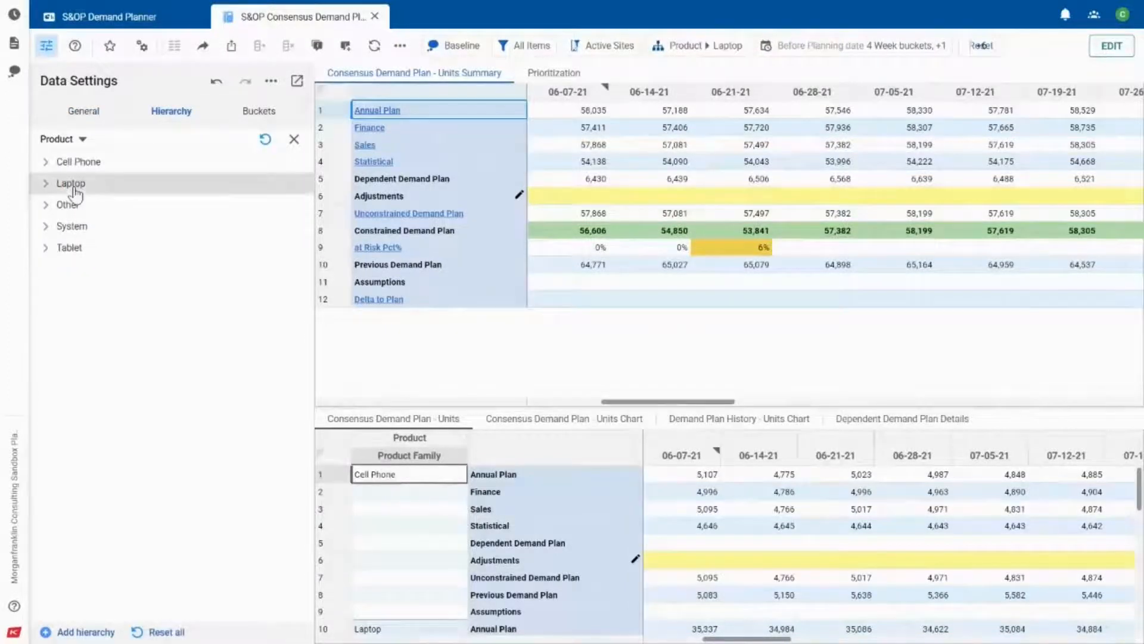
left_click(46, 46)
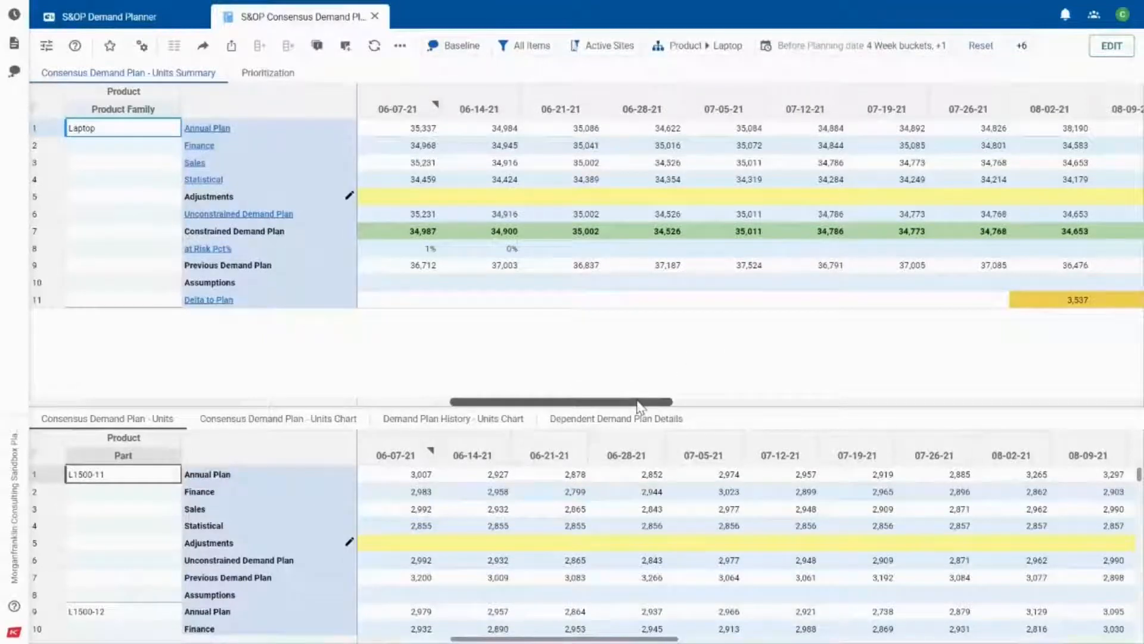
Step: Create a new scenario named Increase Demand
left_click_drag(638, 402, 809, 400)
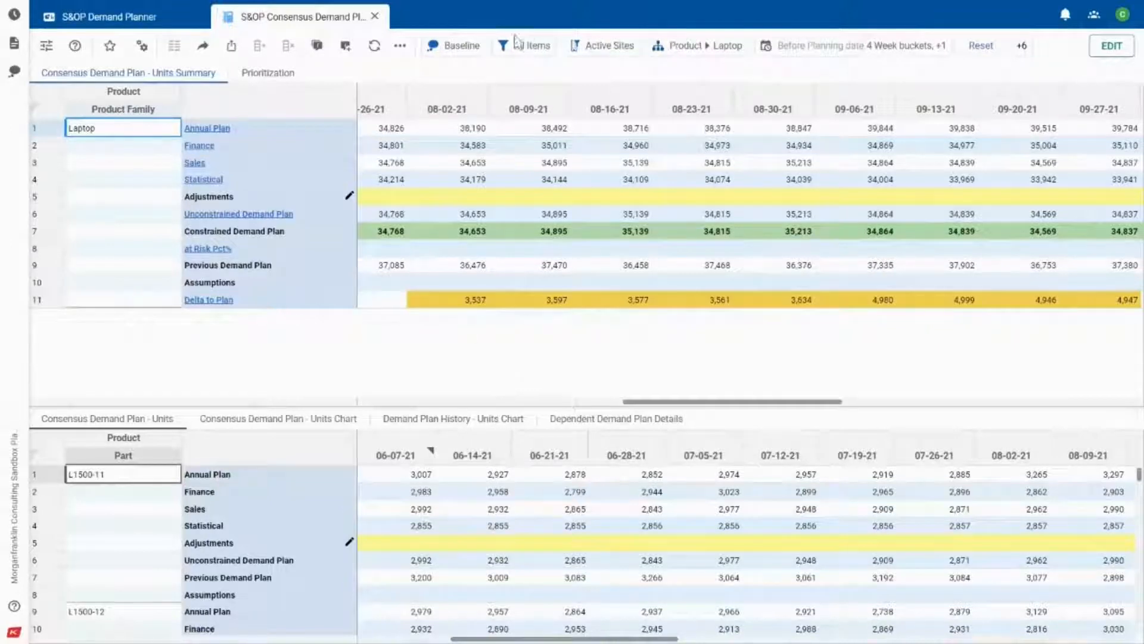
left_click(477, 53)
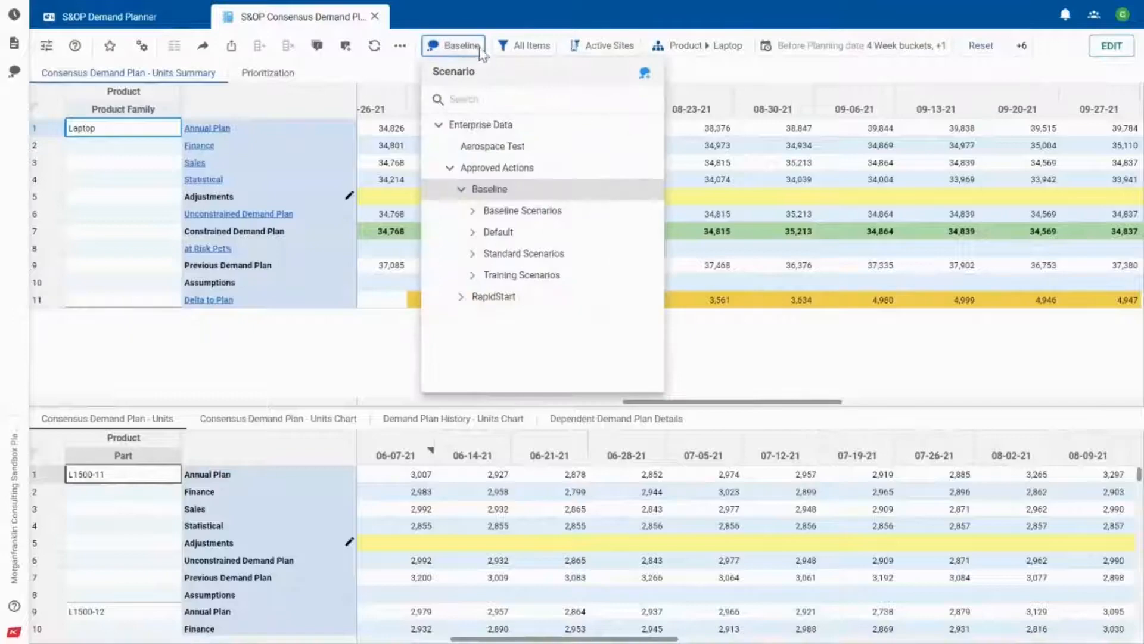
left_click(645, 74)
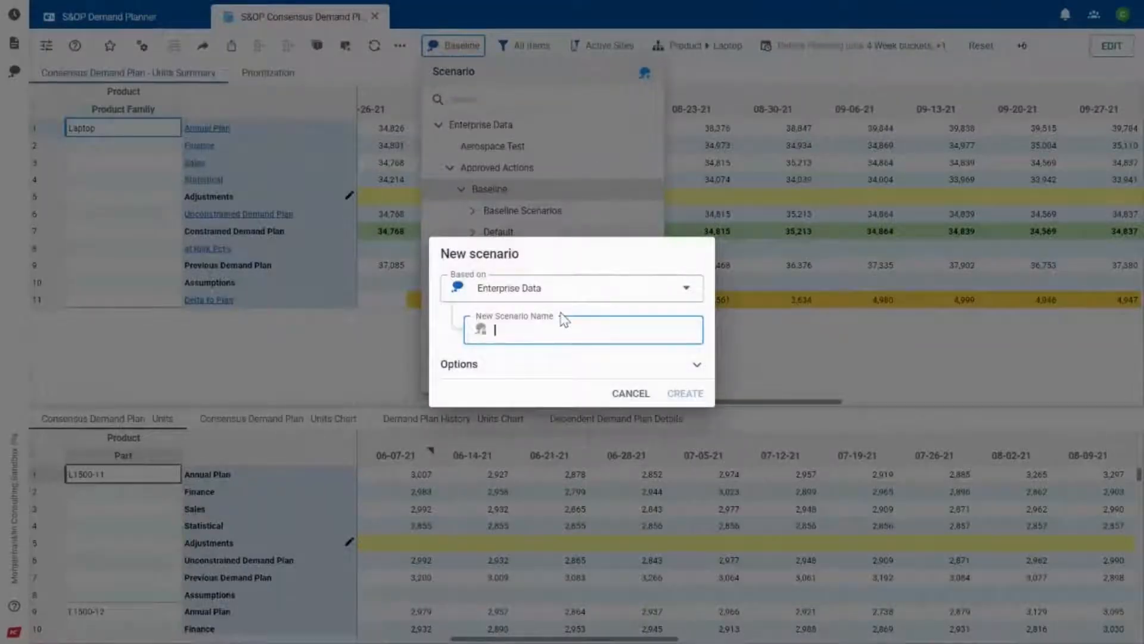
type("Increase Demand")
left_click(689, 394)
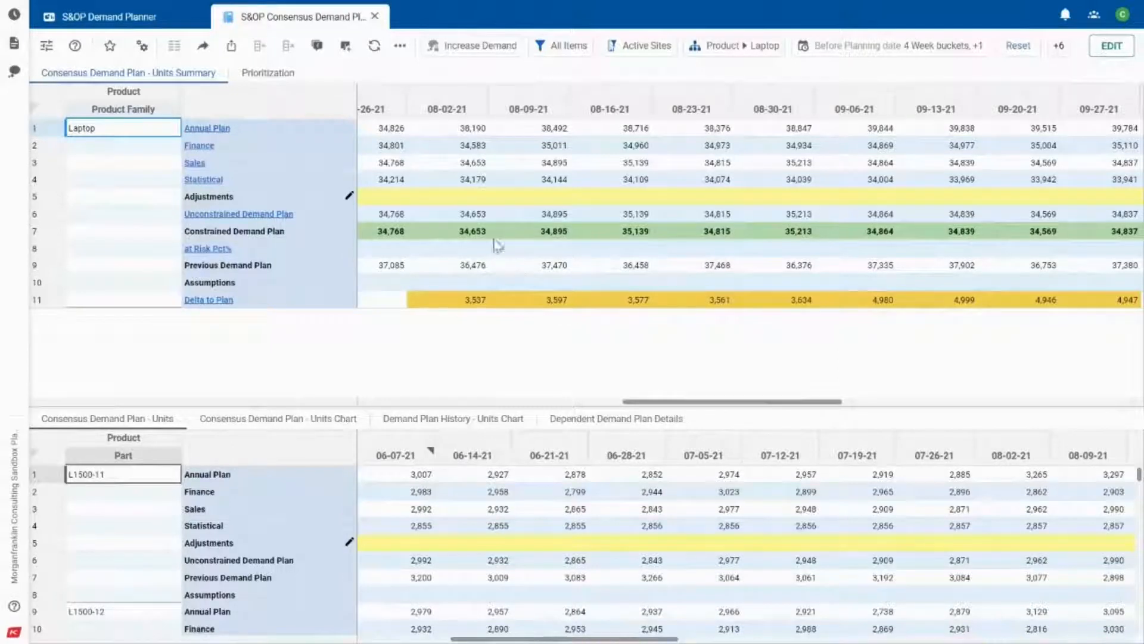
Step: Copy the Laptop Unconstrained Demand Plan values for 08-02-21 through 09-27-21 into the same weeks of the Adjustments row
left_click(468, 212)
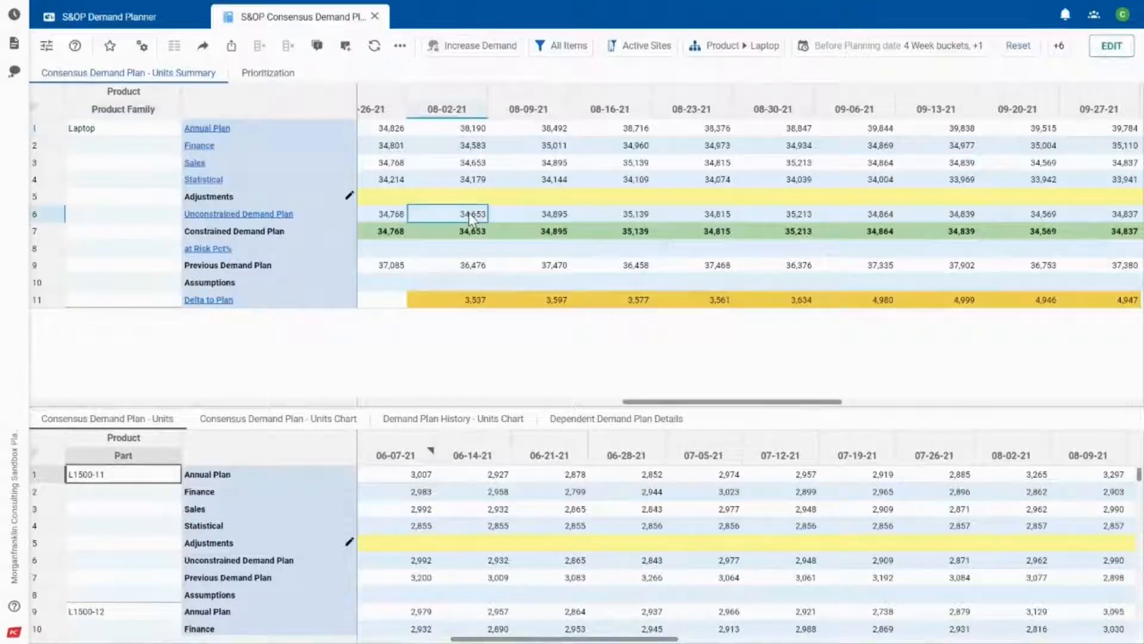
key("shift+Right")
key("shift+Right")
key("shift+Right")
key("shift+Right")
key("shift+Right")
key("shift+Right")
key("shift+Right")
key("shift+Right")
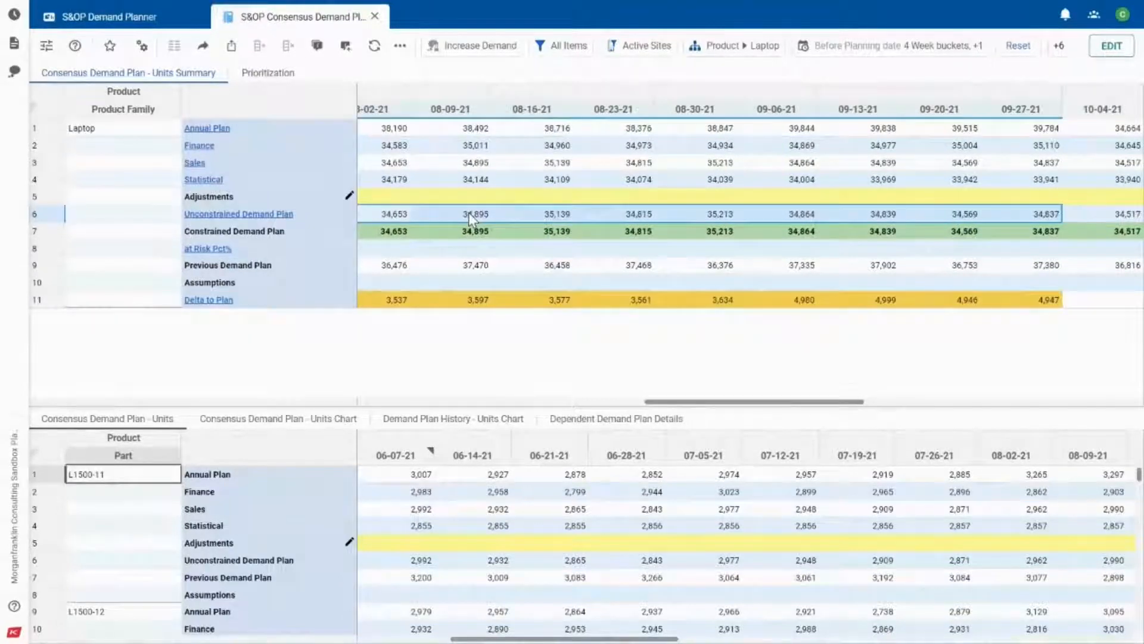
left_click(398, 198)
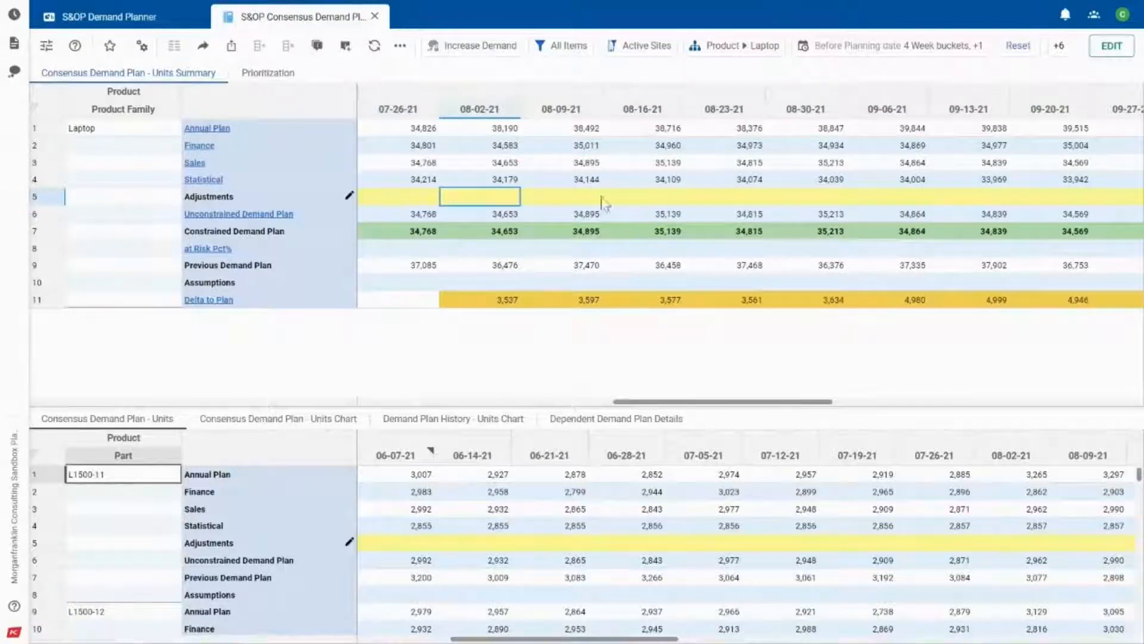
key("ctrl+v")
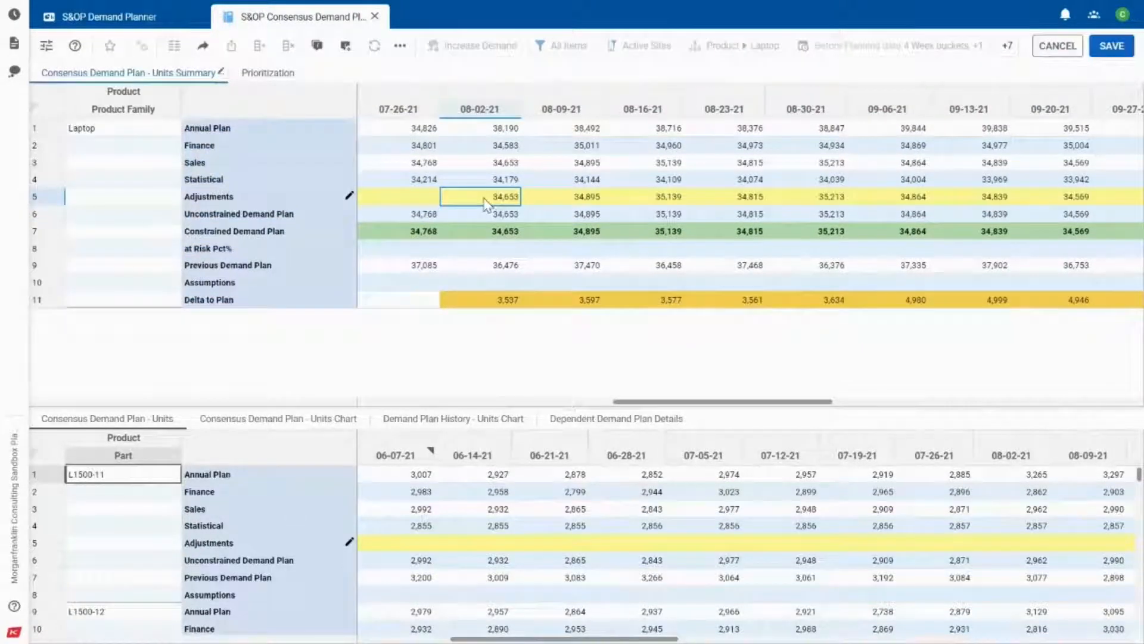
Step: Multiply the Laptop Adjustments for 08-02-21 through 09-27-21 by .15 with a range edit, without rounding
key("shift+Right")
key("shift+Right")
key("shift+Right")
key("shift+Right")
key("shift+Right")
key("shift+Right")
key("shift+Right")
key("shift+Right")
key("shift+Right")
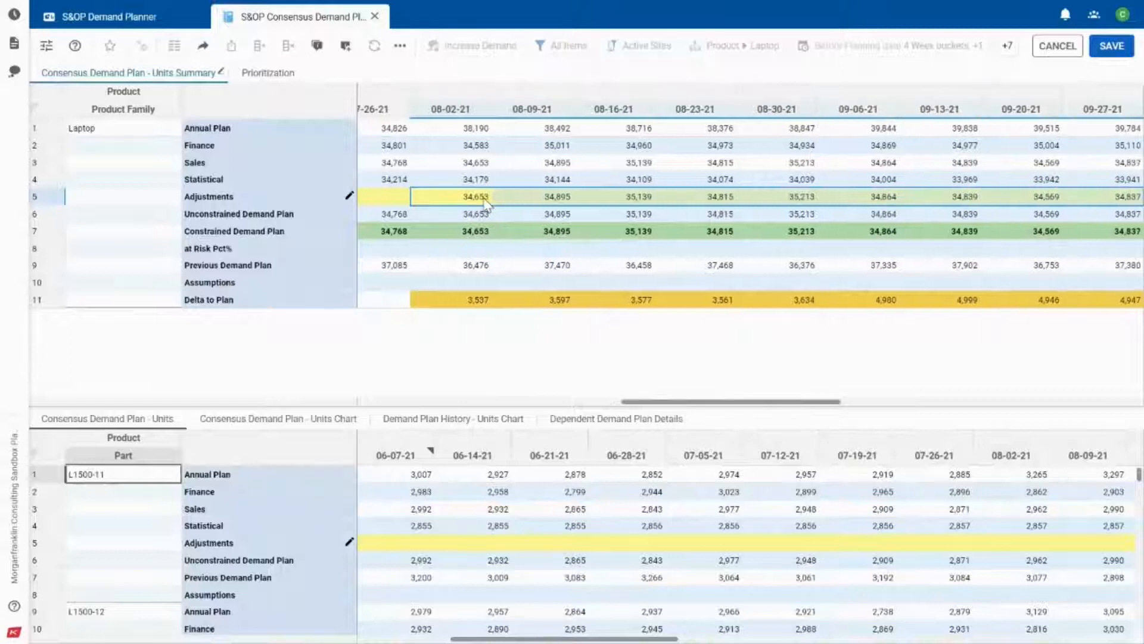
key("shift+Left")
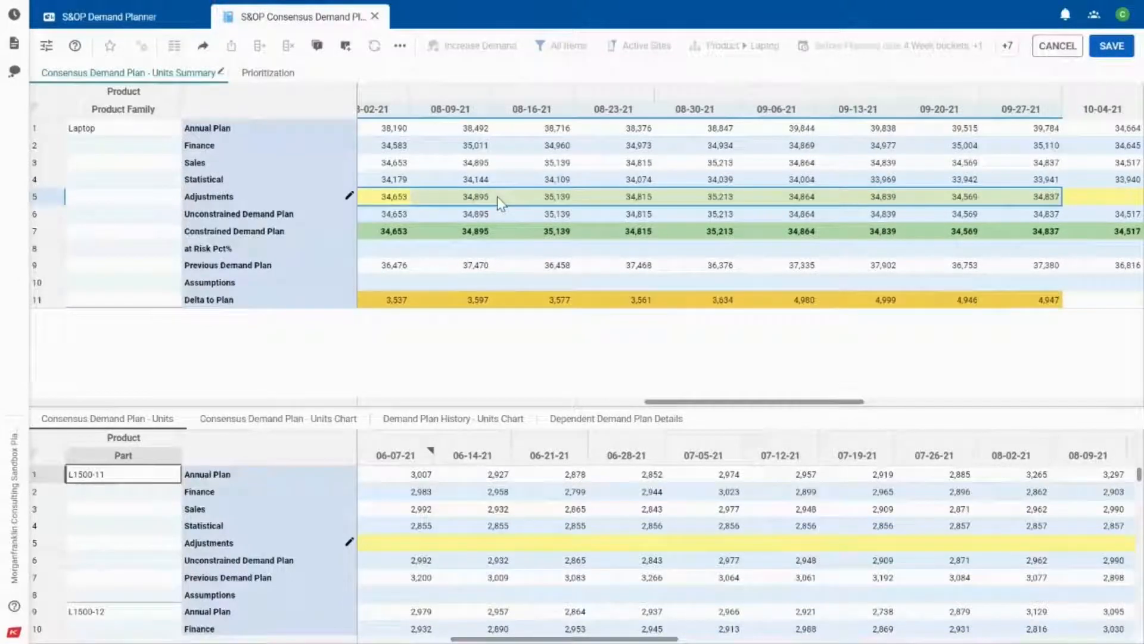
right_click(500, 201)
left_click(573, 428)
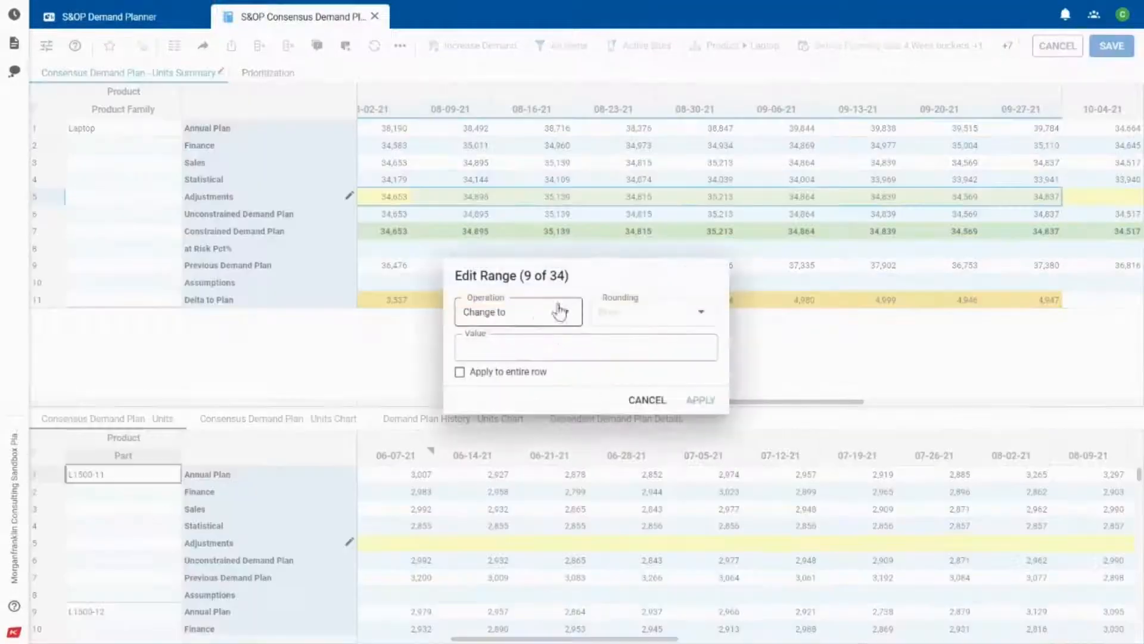
left_click(541, 314)
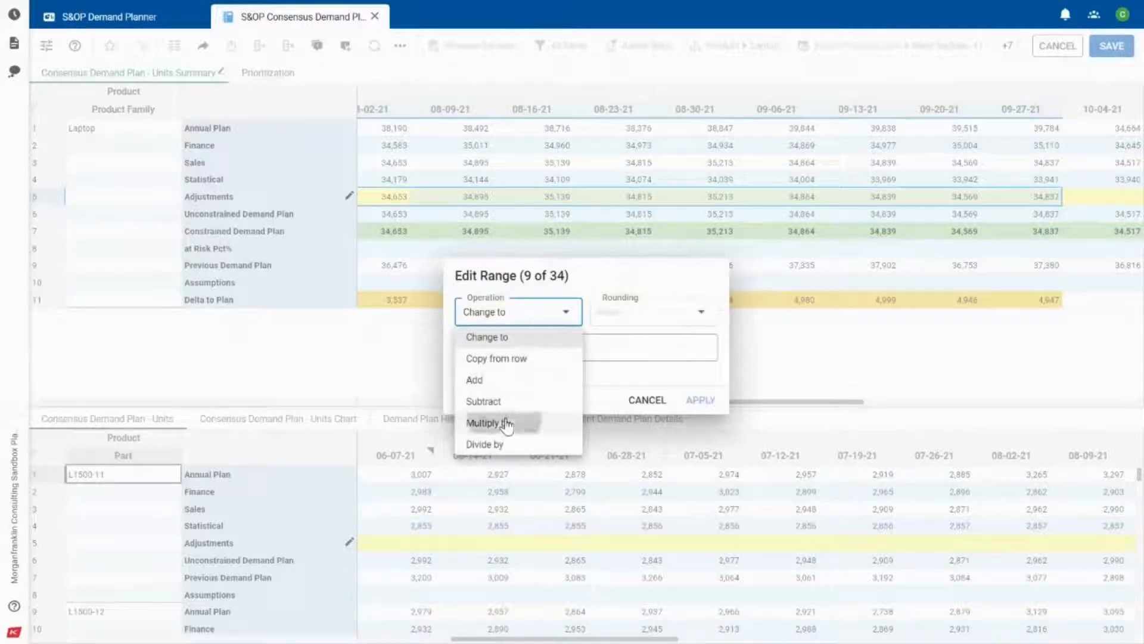
left_click(508, 422)
left_click(534, 344)
type(".15")
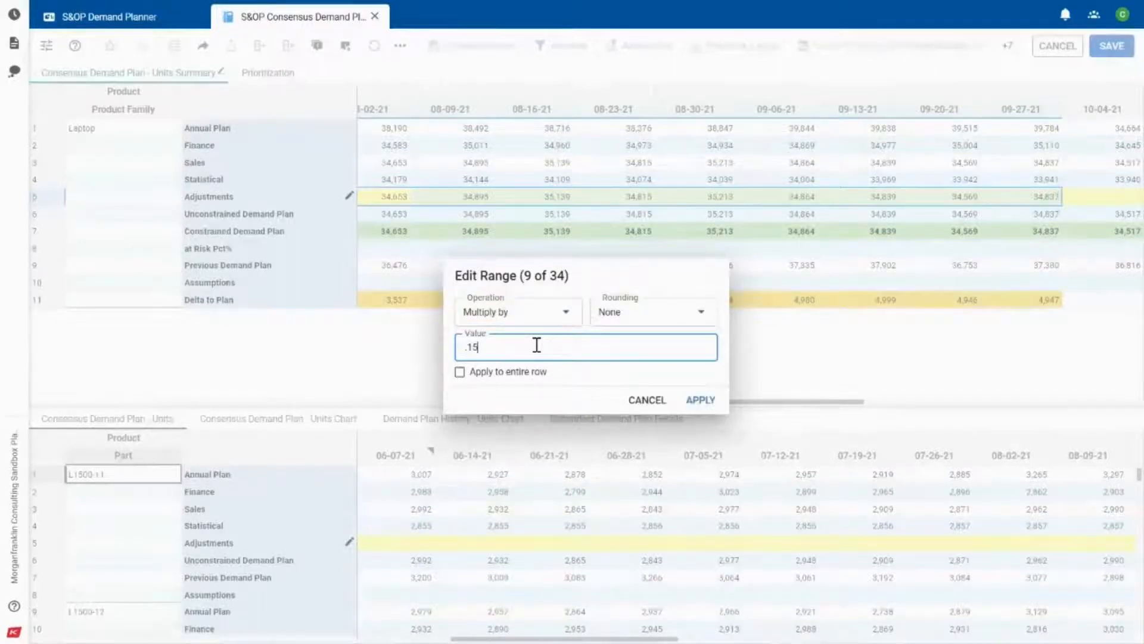
left_click(697, 400)
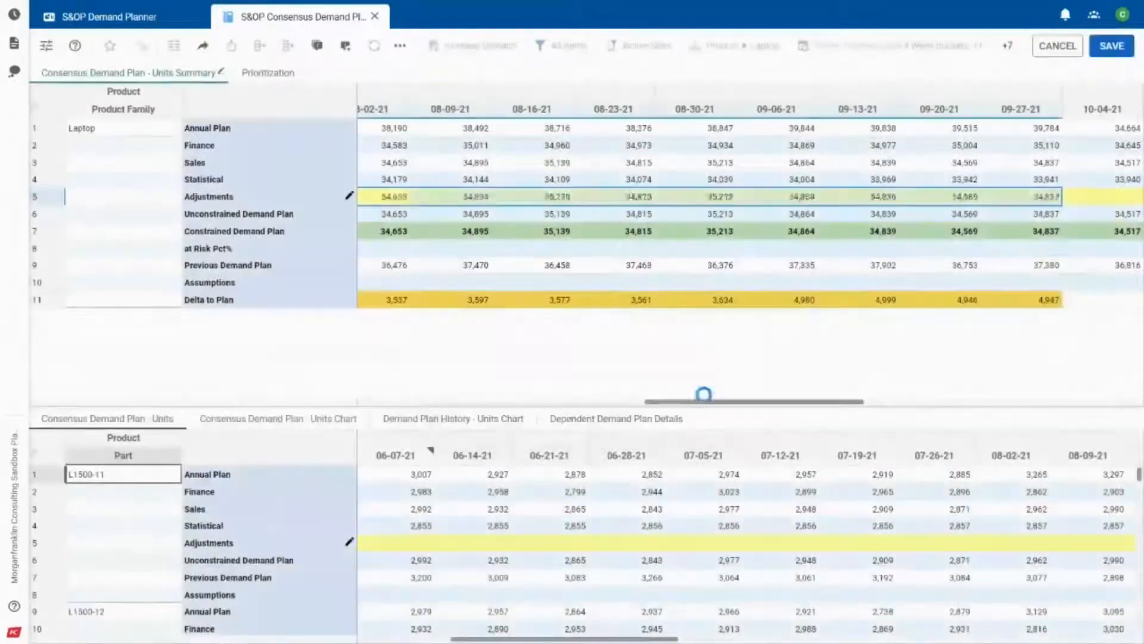
Step: Review the scaled Laptop adjustments from 08-02-21 onward and save the edits to the Increase Demand scenario
scroll(706, 401, "left", 2)
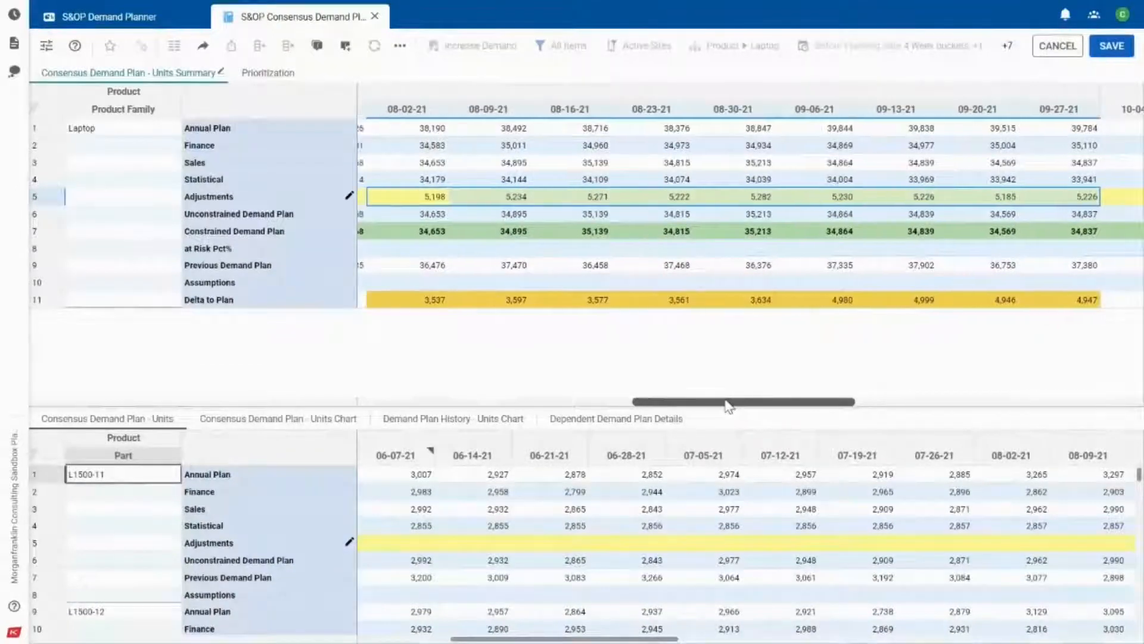
scroll(709, 407, "left", 1)
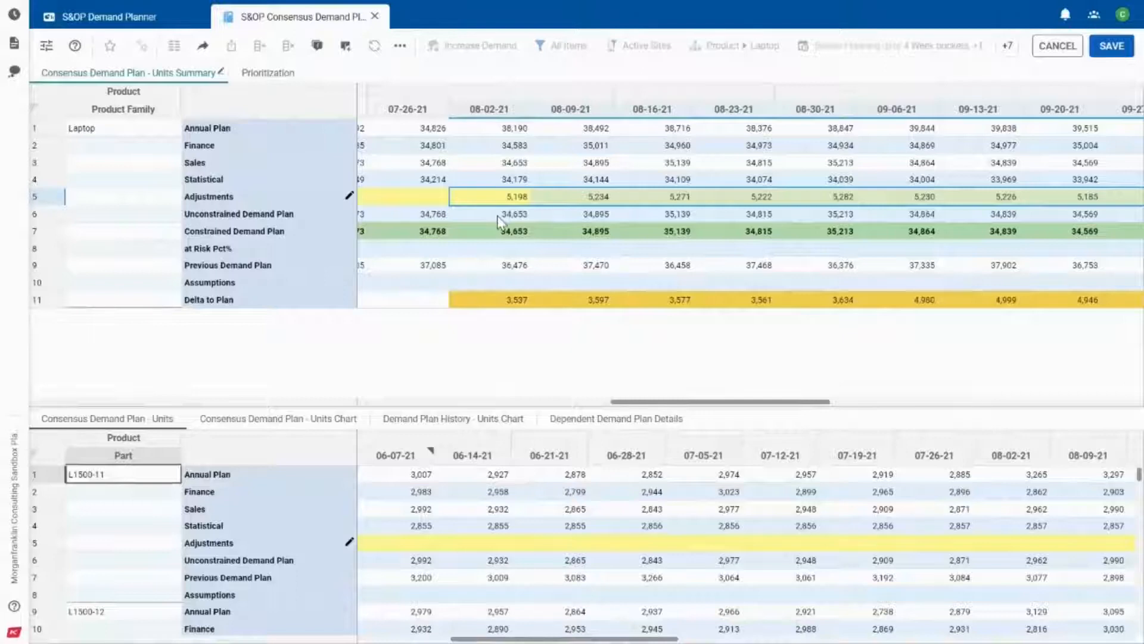
left_click(1109, 54)
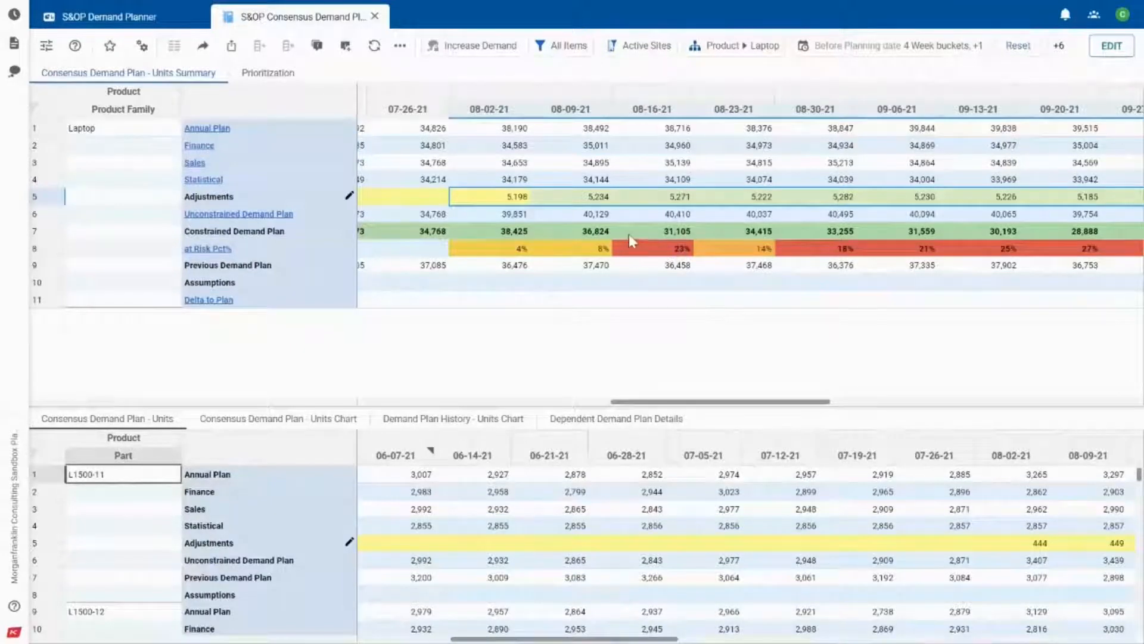
Step: Open the at Risk Pct% analysis for Laptop and drill from the 08-16-21 At Risk Forecast bar into the demand order analysis
left_click(206, 253)
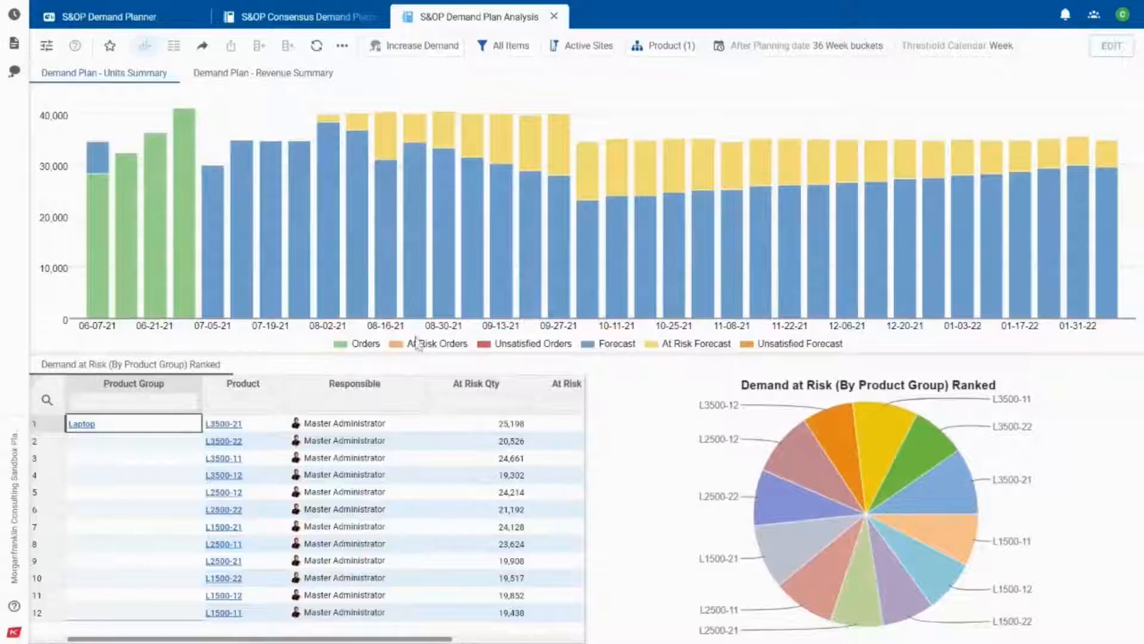
left_click(385, 143)
left_click(420, 174)
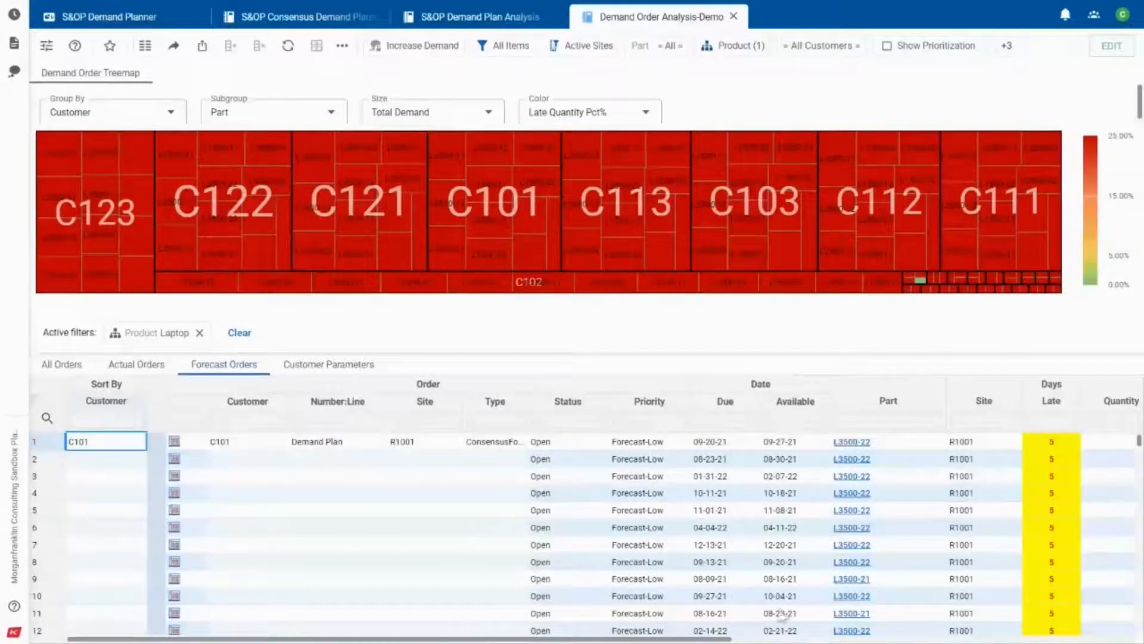
Step: Review the forecast orders' quantity, margin and late revenue columns, and open the Supply Chain Network Map Chart for the first order
left_click_drag(731, 639, 1056, 618)
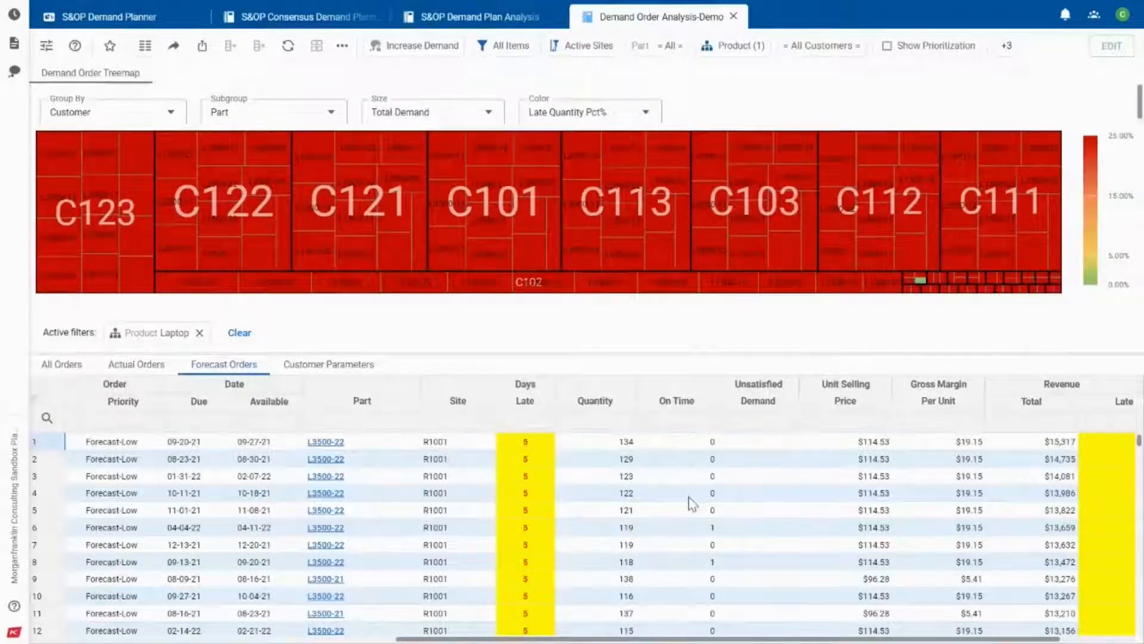
left_click_drag(827, 639, 899, 640)
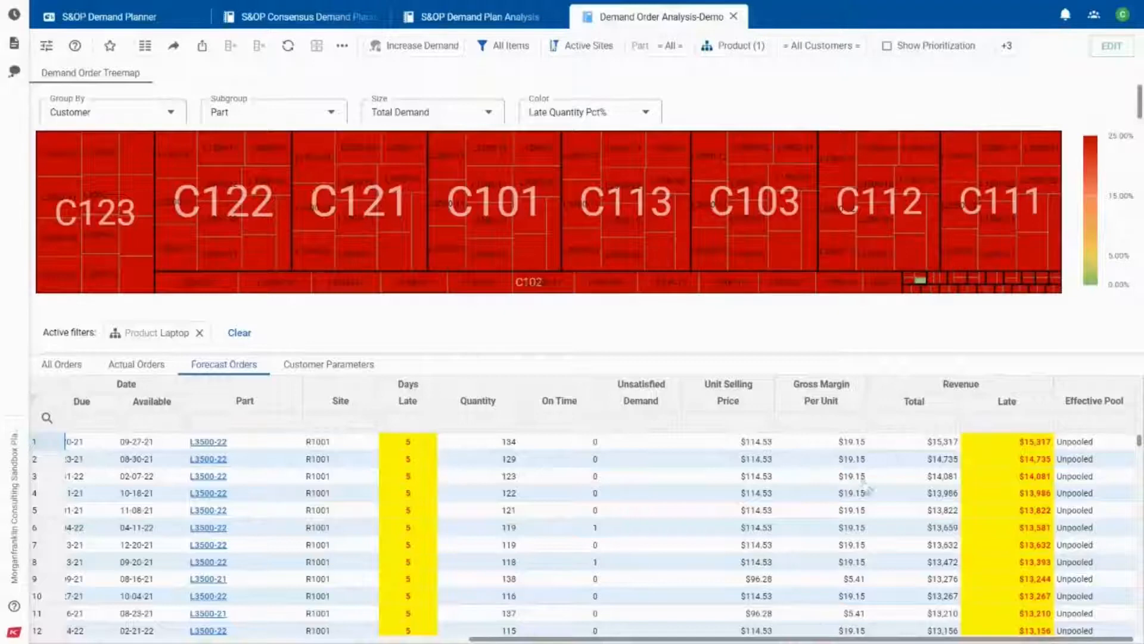
left_click_drag(819, 638, 367, 635)
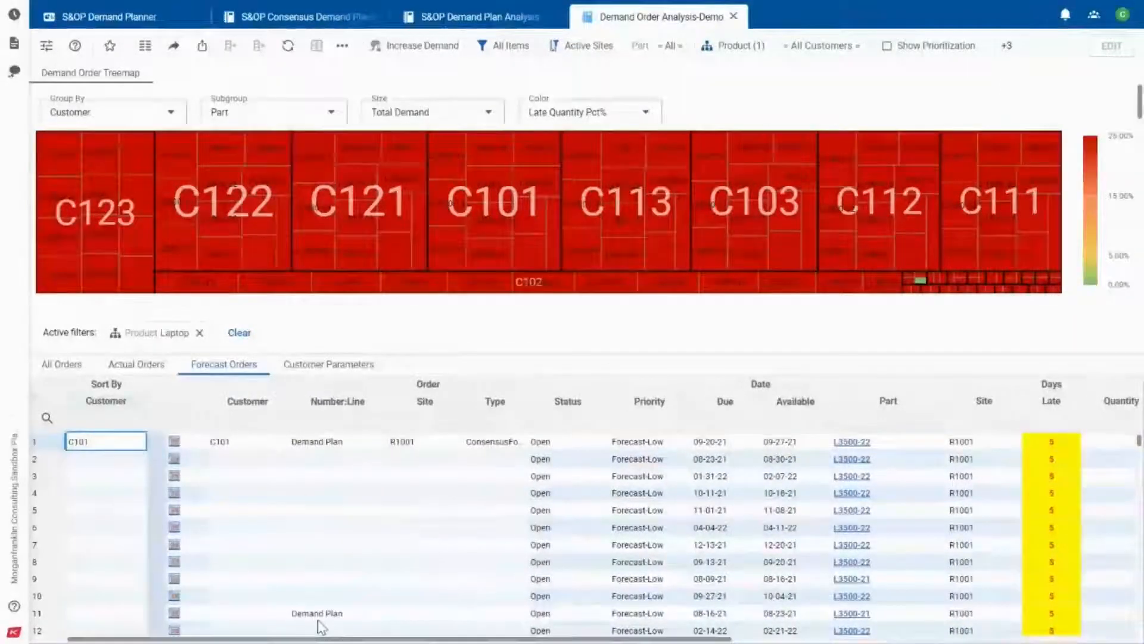
left_click(175, 444)
left_click(176, 444)
left_click(226, 459)
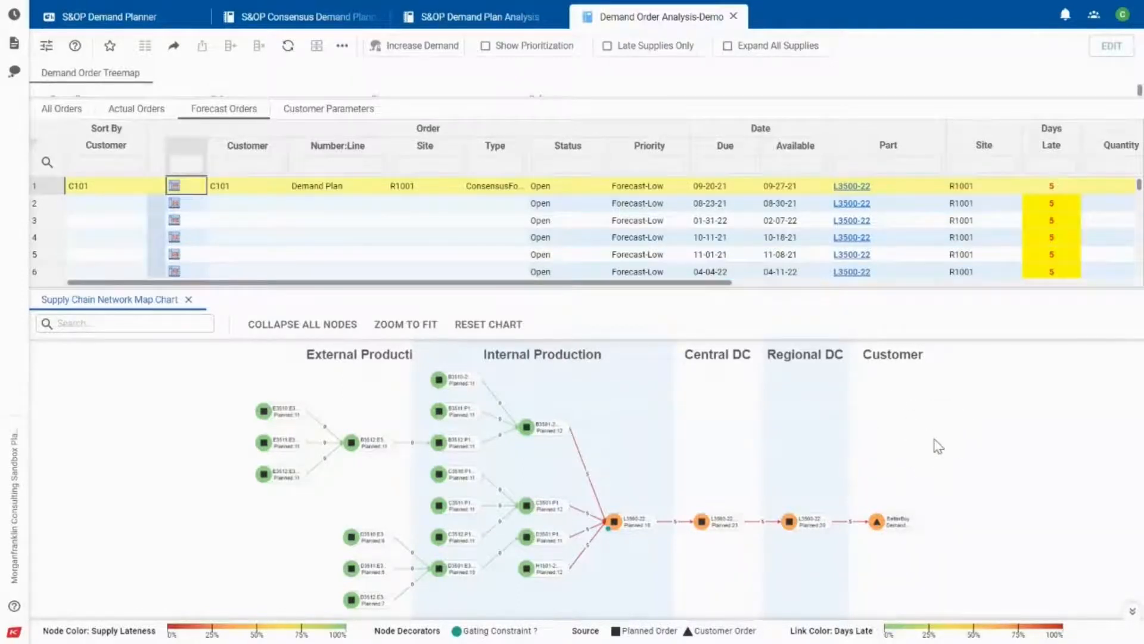
Step: Examine the customer demand and internal production nodes in the network map, and look through further late forecast orders
mouse_move(878, 531)
mouse_move(621, 538)
scroll(919, 245, "down", 1)
scroll(922, 249, "down", 1)
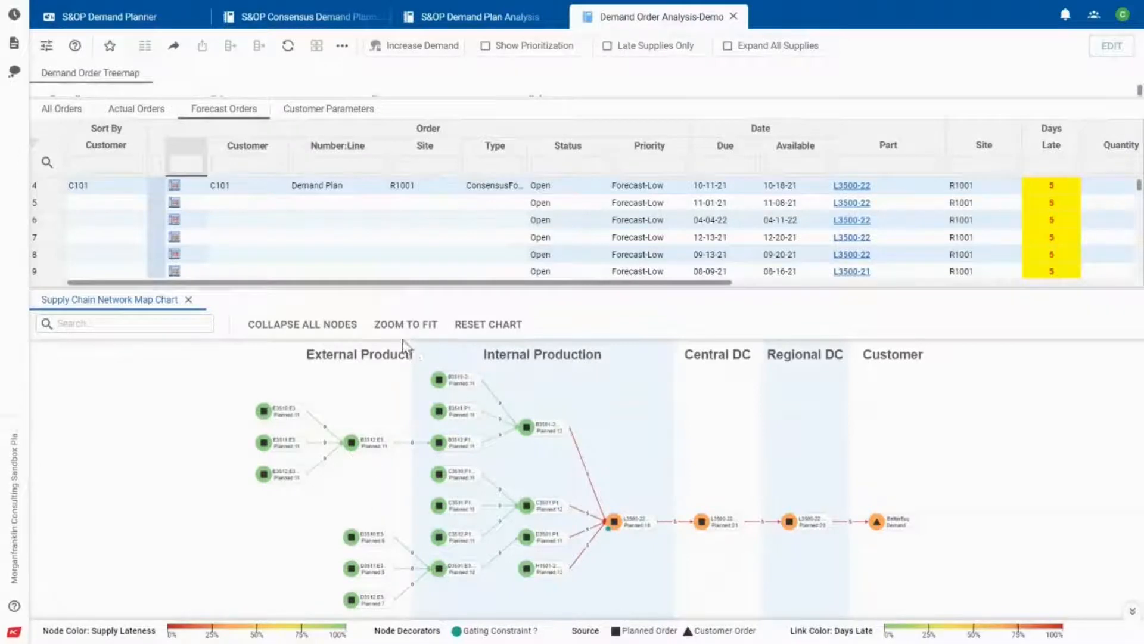
Step: Open the .Demand Increase task flow, launch its Supply Planner Control Tower dashboard, and hide the task flow
left_click(16, 49)
double_click(50, 210)
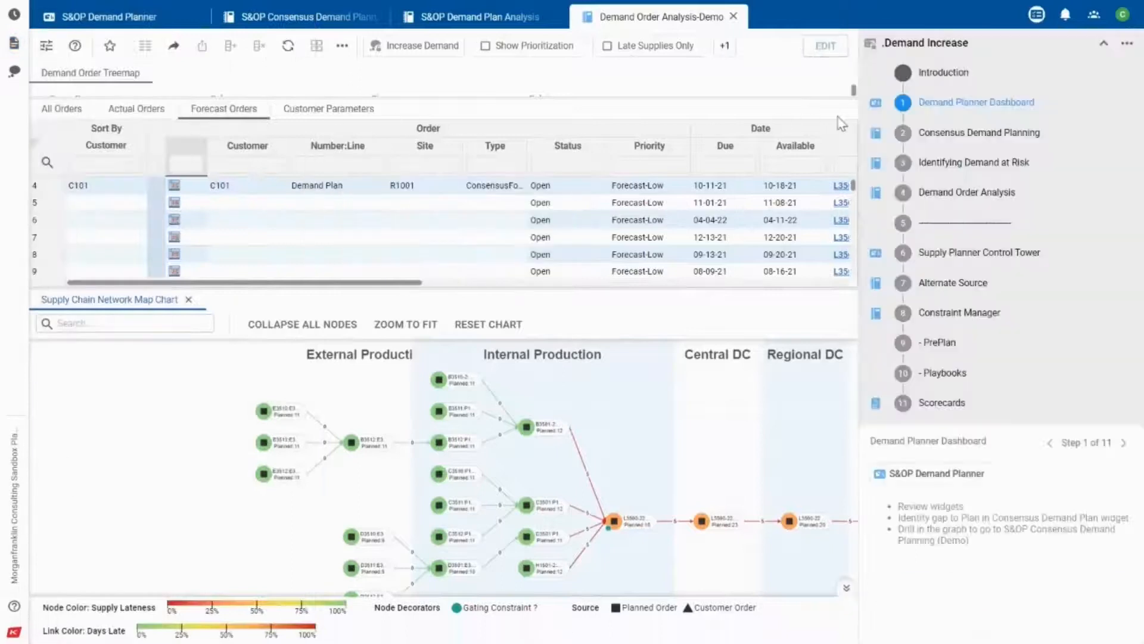
left_click(875, 253)
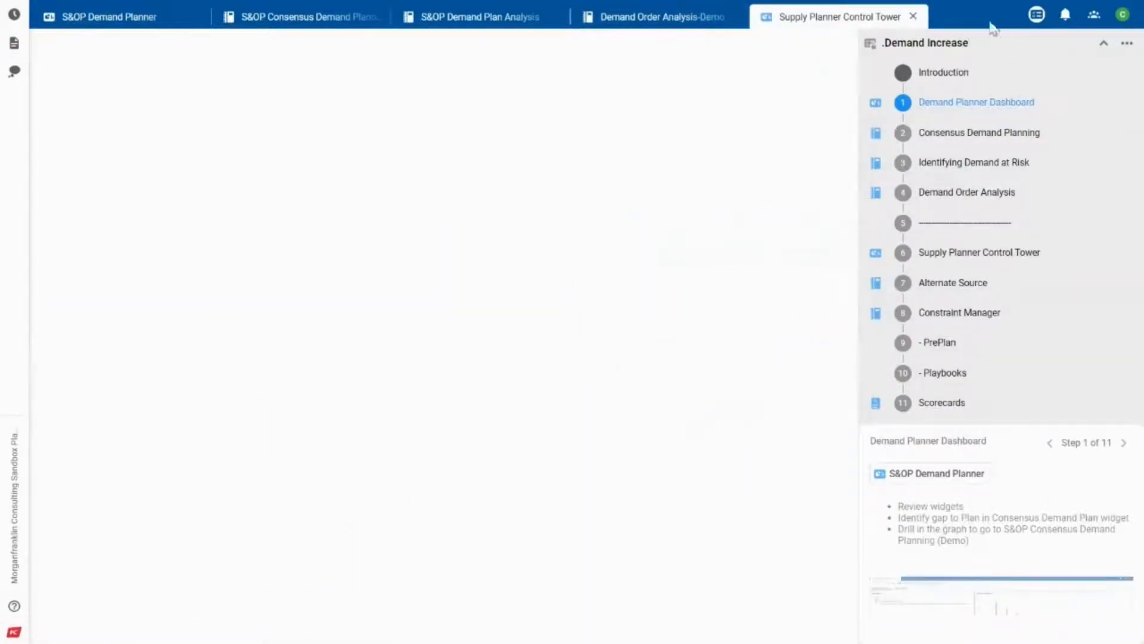
left_click(1036, 21)
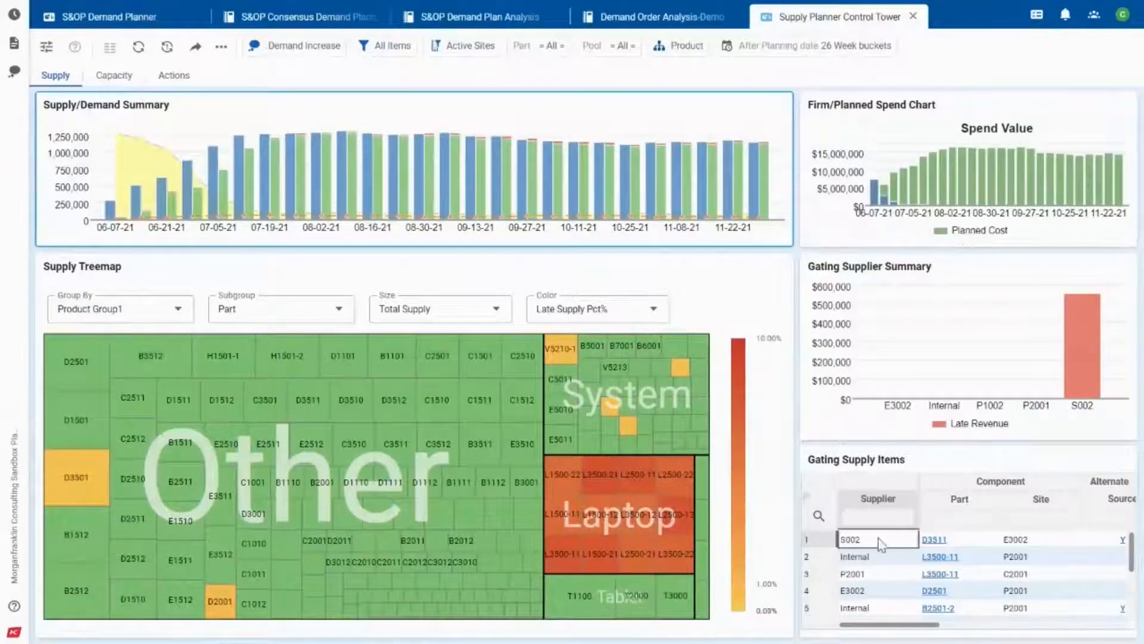
Step: Review the Gating Supply Items columns and drill into the alternate source of part D3511 from supplier S002
scroll(886, 556, "down", 2)
scroll(887, 556, "up", 2)
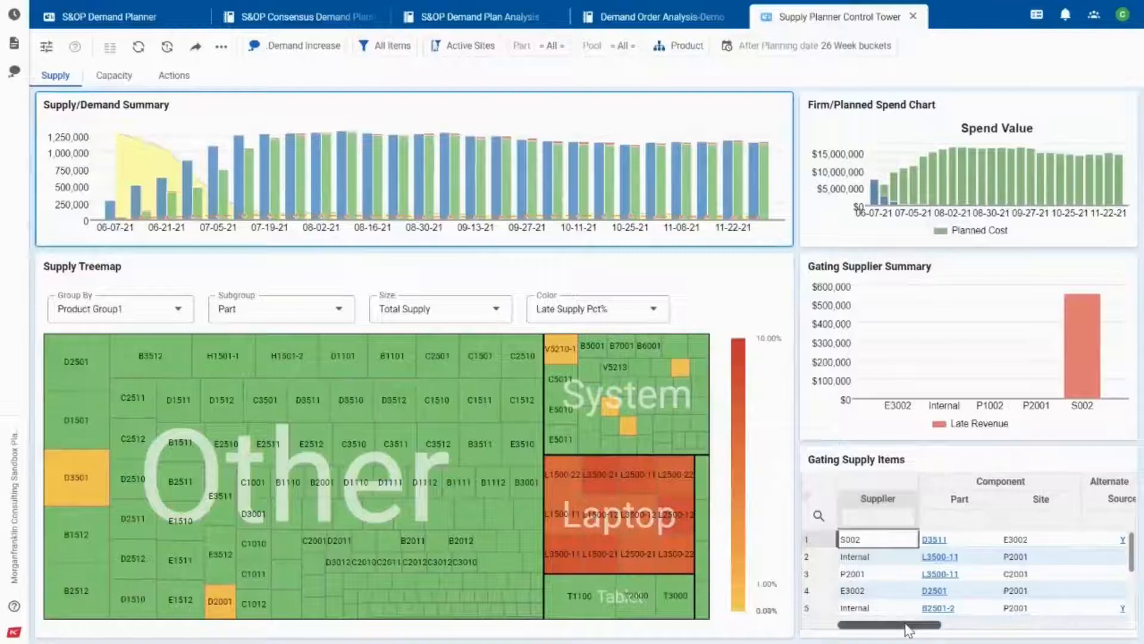
left_click_drag(907, 629, 993, 624)
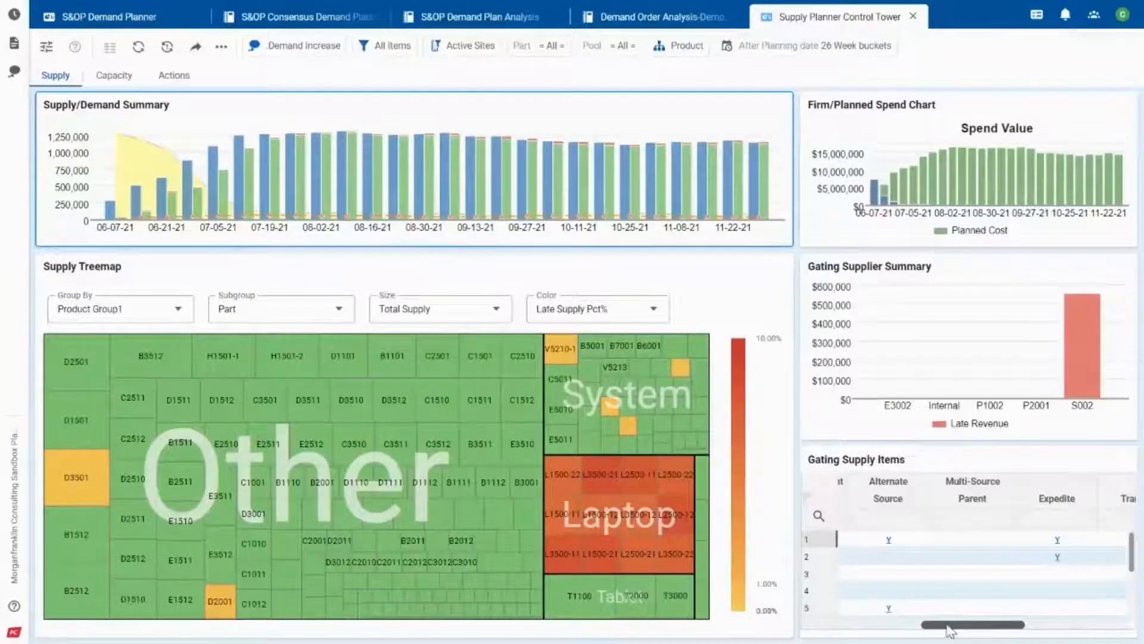
left_click_drag(949, 628, 1006, 625)
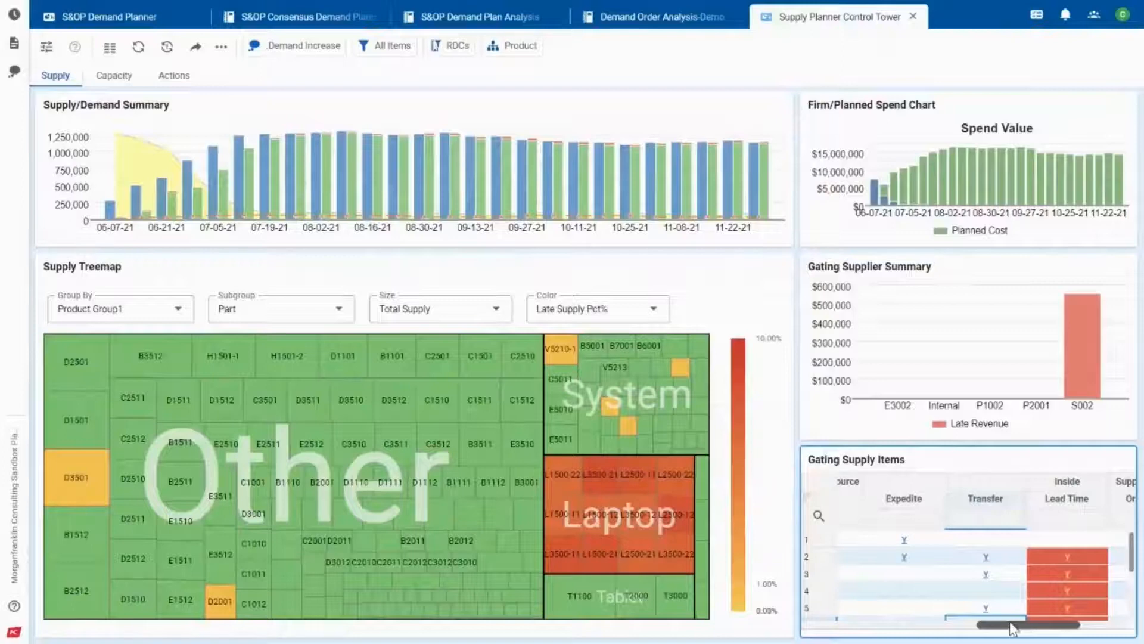
mouse_move(1012, 629)
left_mouse_down()
mouse_move(994, 629)
mouse_move(1007, 628)
left_mouse_up()
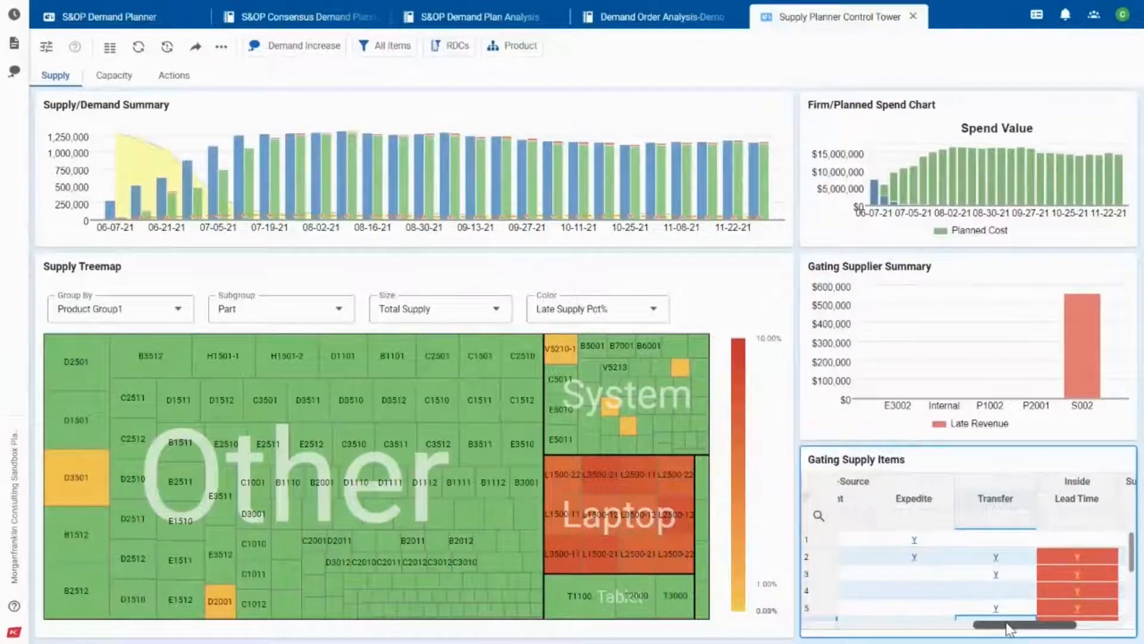
left_click_drag(1007, 628, 886, 617)
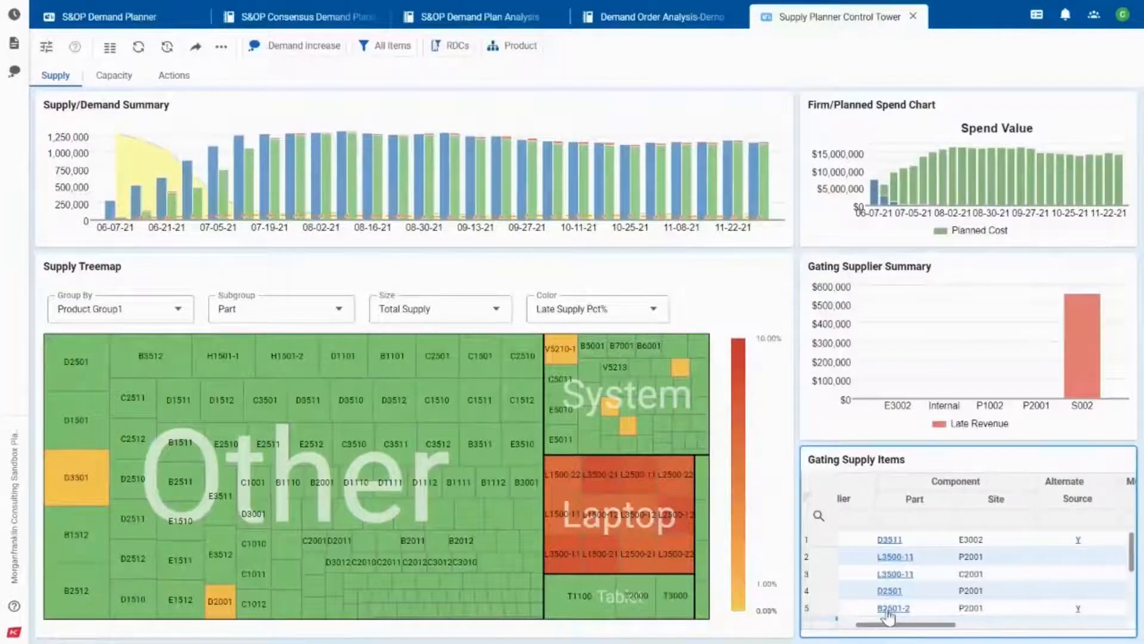
left_click(1079, 542)
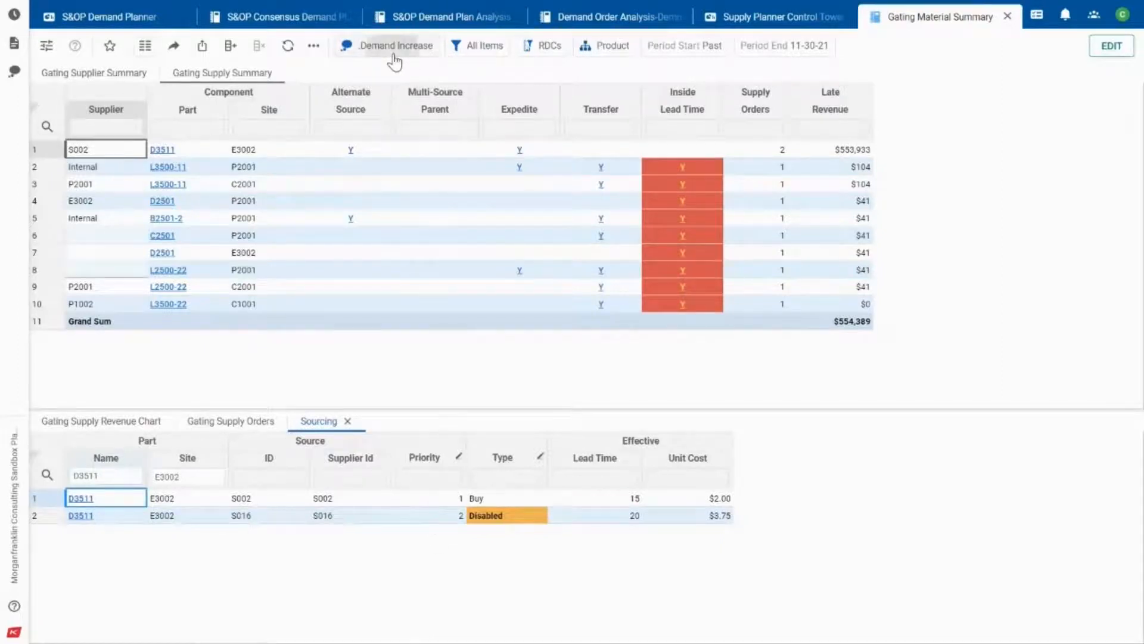
Step: Start a new scenario from the Gating Material Summary and base it on the Increase Demand scenario
left_click(393, 56)
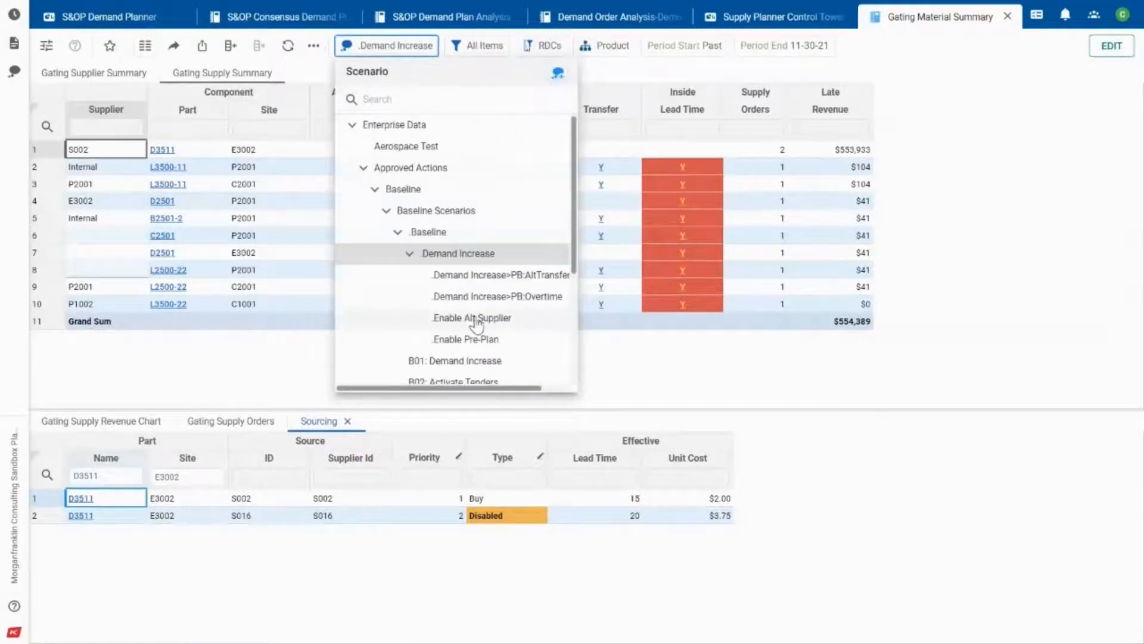
left_click(557, 73)
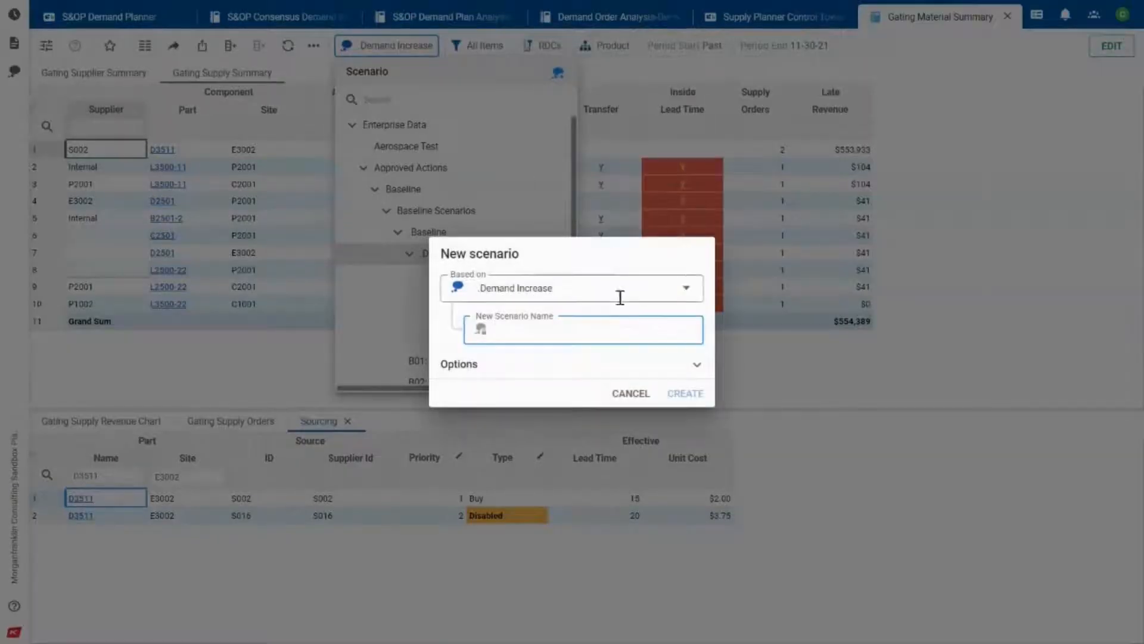
left_click(659, 286)
scroll(597, 447, "down", 1)
scroll(598, 447, "down", 3)
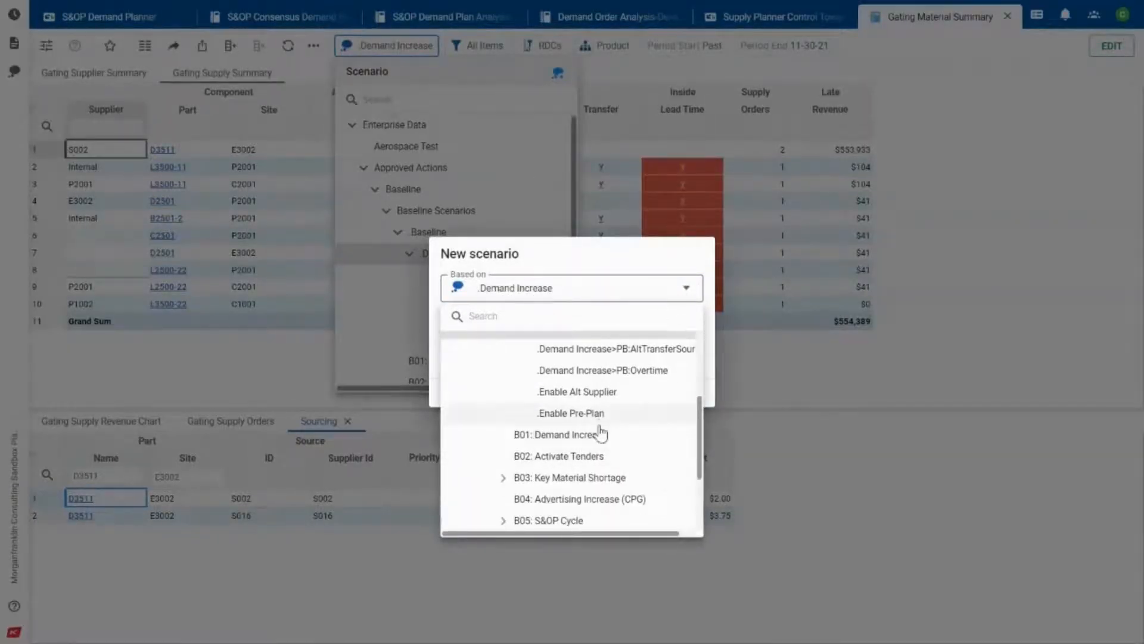
scroll(601, 433, "up", 2)
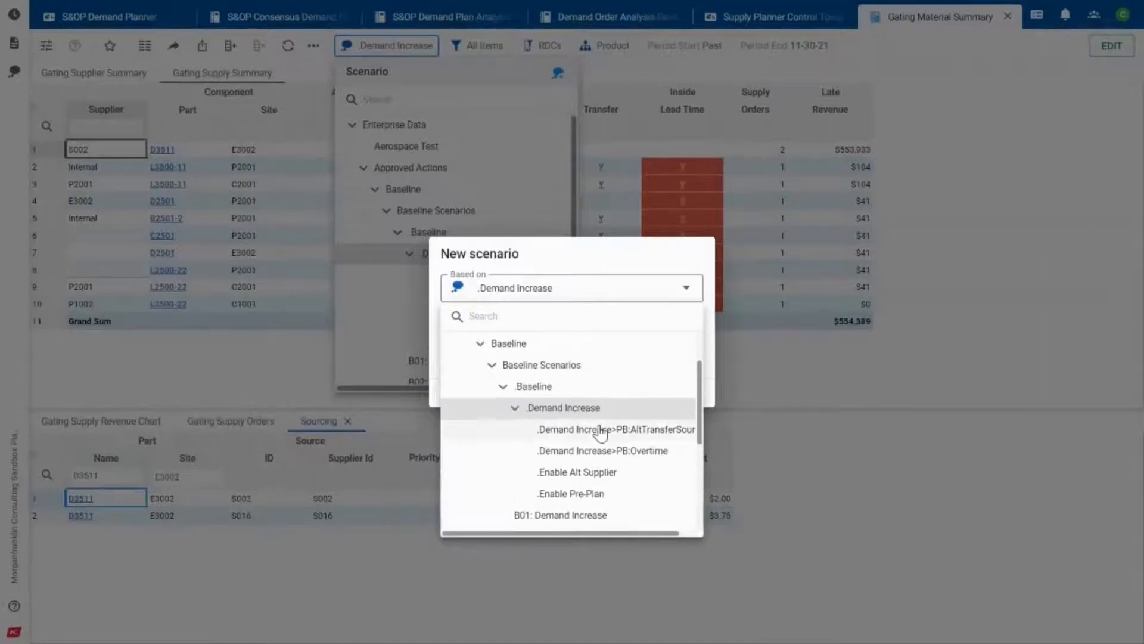
scroll(601, 434, "down", 1)
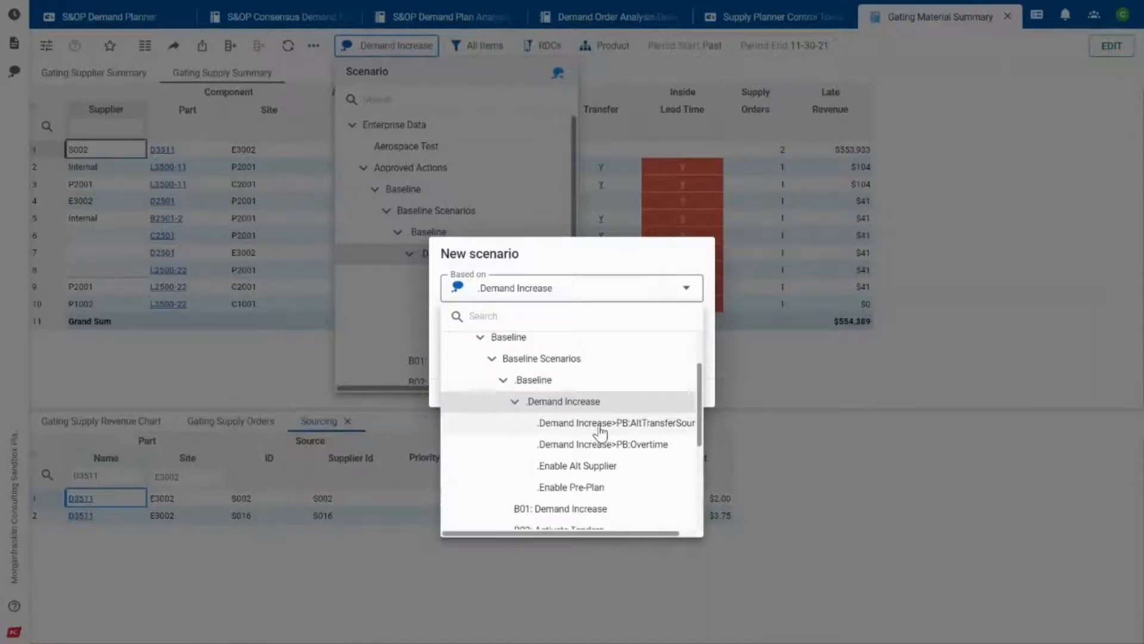
scroll(600, 430, "up", 1)
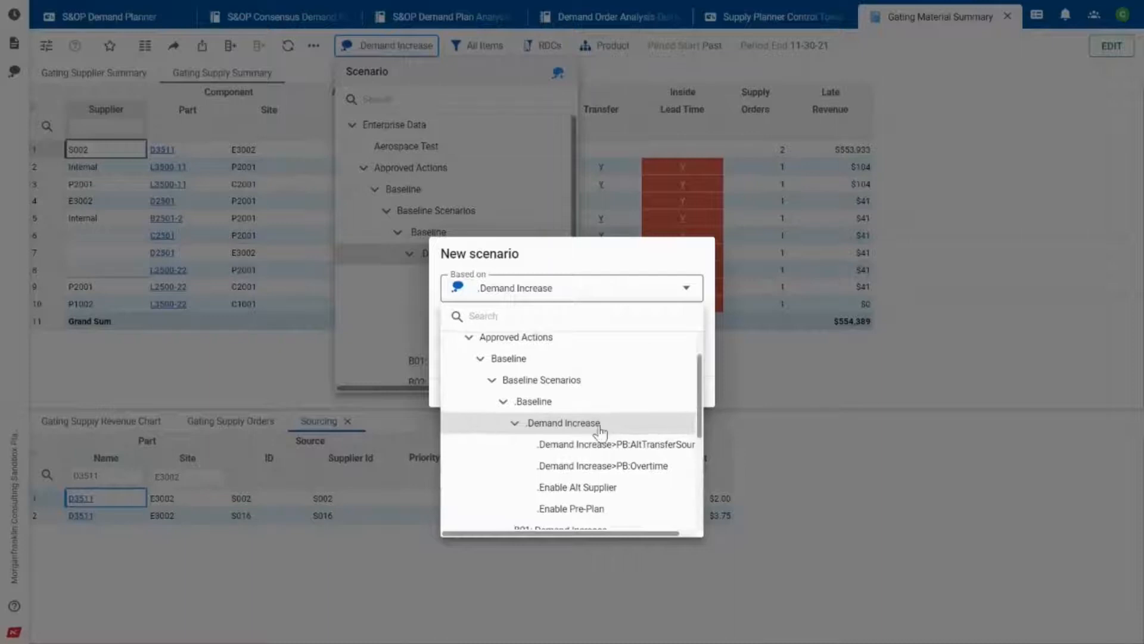
scroll(600, 431, "down", 5)
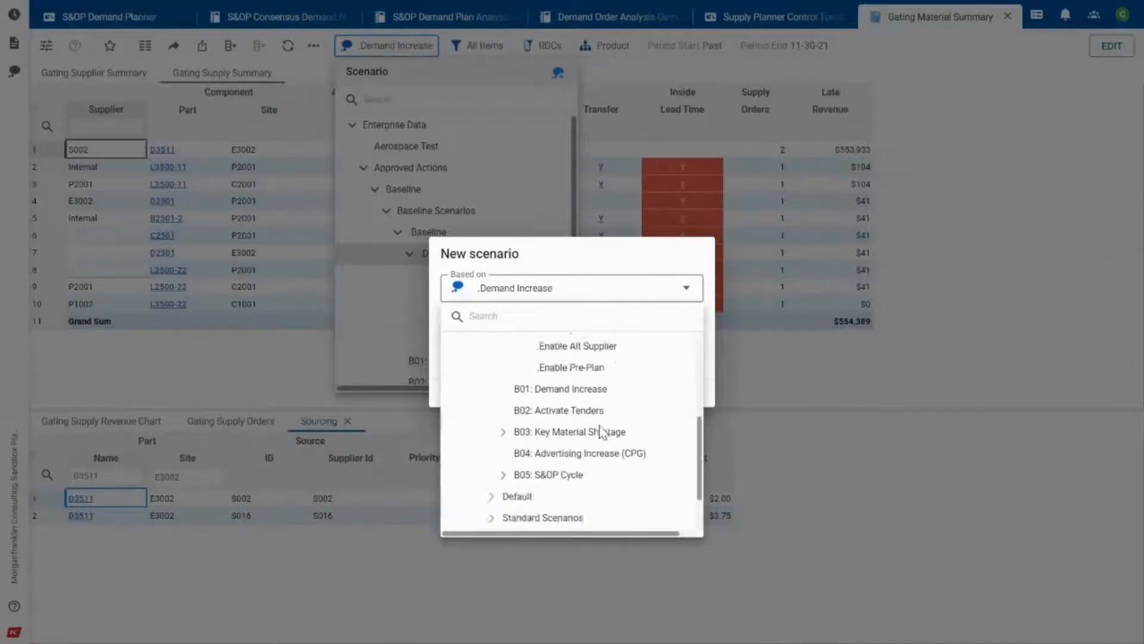
scroll(602, 432, "down", 1)
scroll(601, 432, "up", 2)
scroll(600, 434, "down", 2)
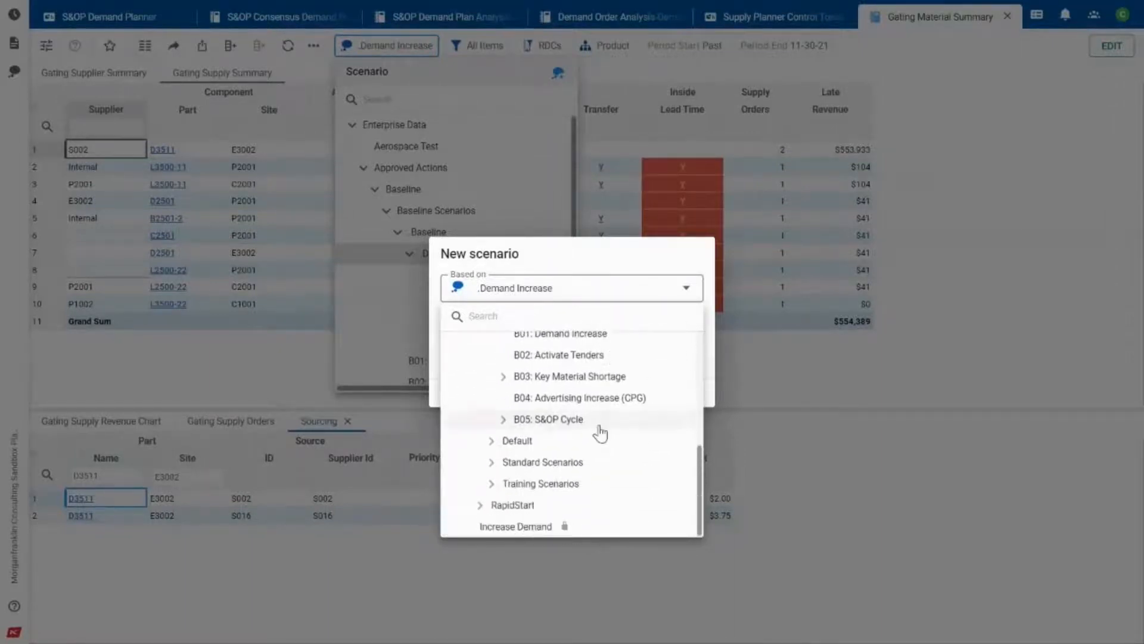
left_click(549, 526)
Step: Name the new scenario Enable Alt Supplier and create it
left_click(523, 345)
type("Ene")
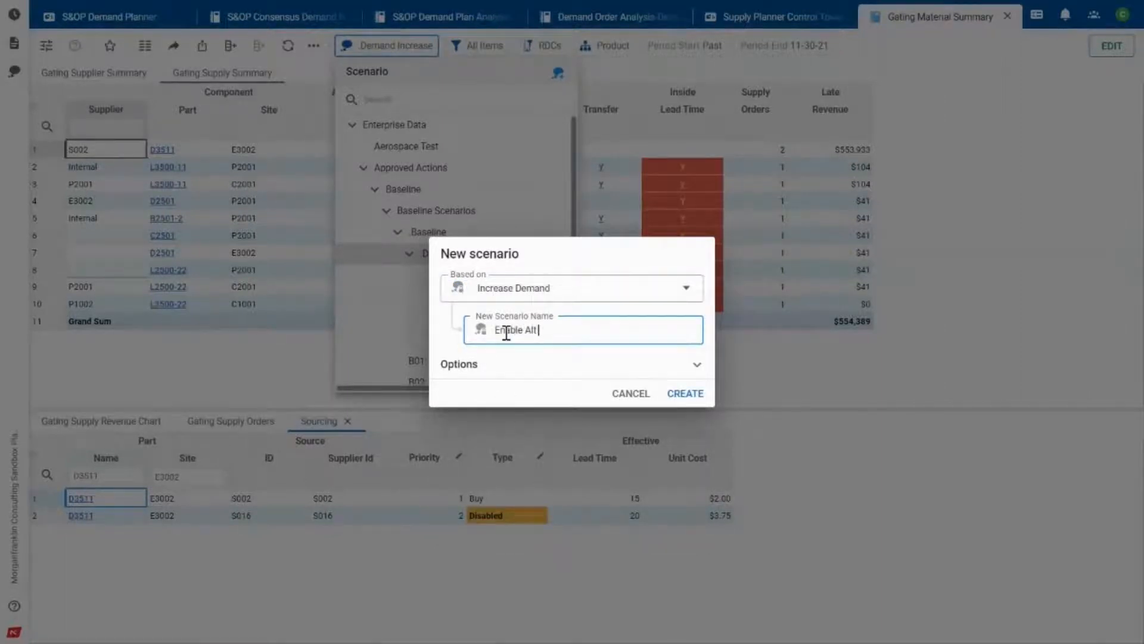
type("ble Alt Supplier")
left_click(685, 394)
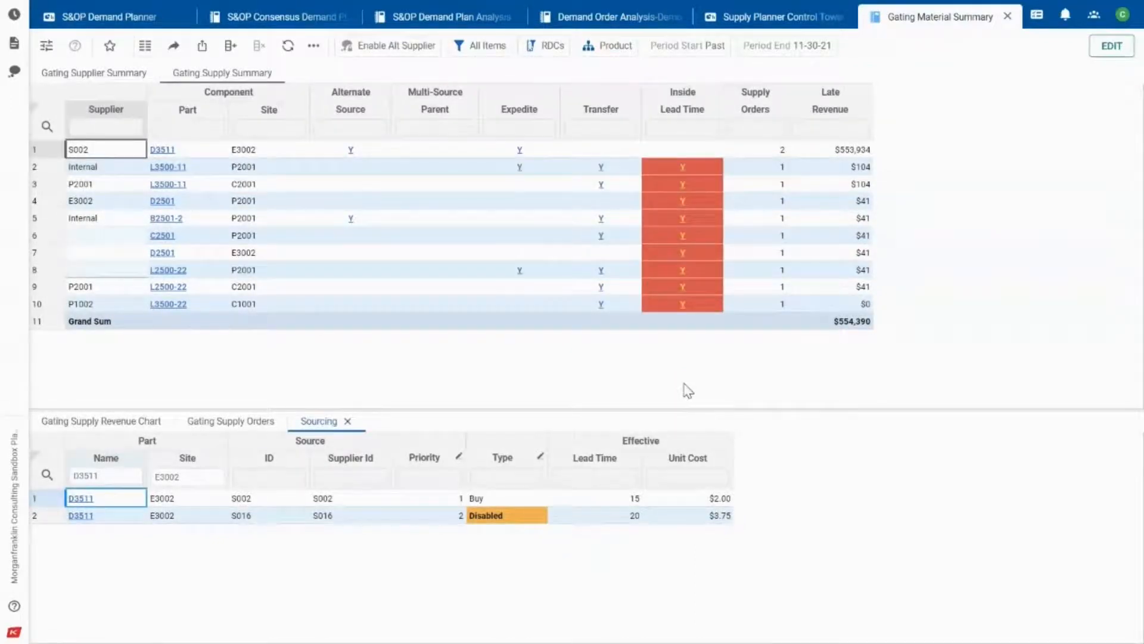
Step: Change the source type of part D3511 from supplier S016 to Buy and save the edit
left_click(539, 517)
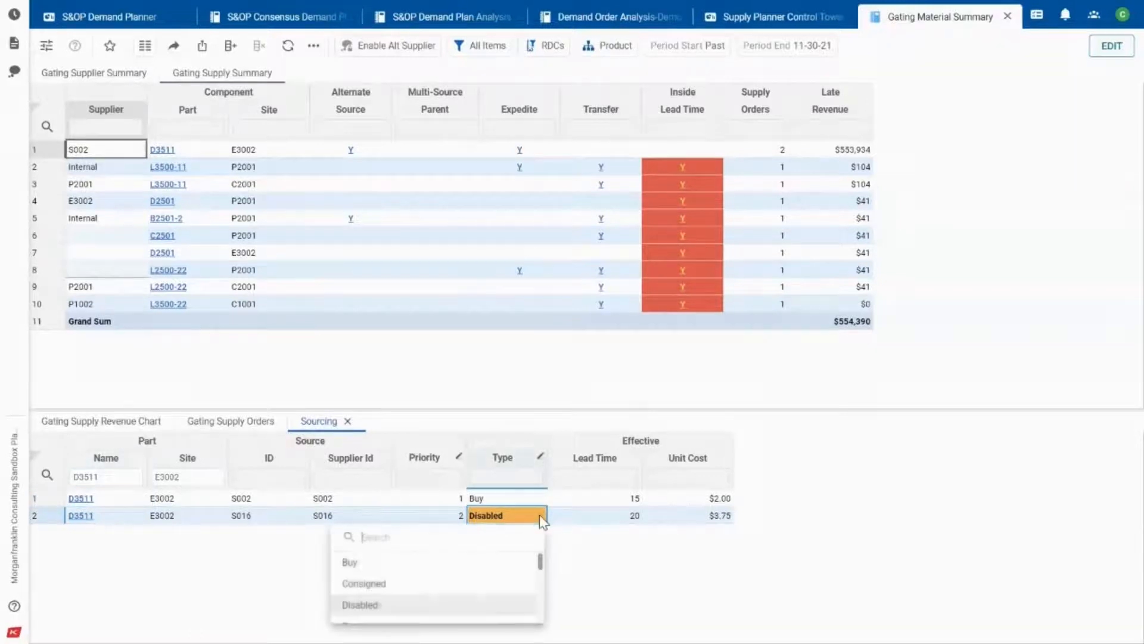
left_click(376, 561)
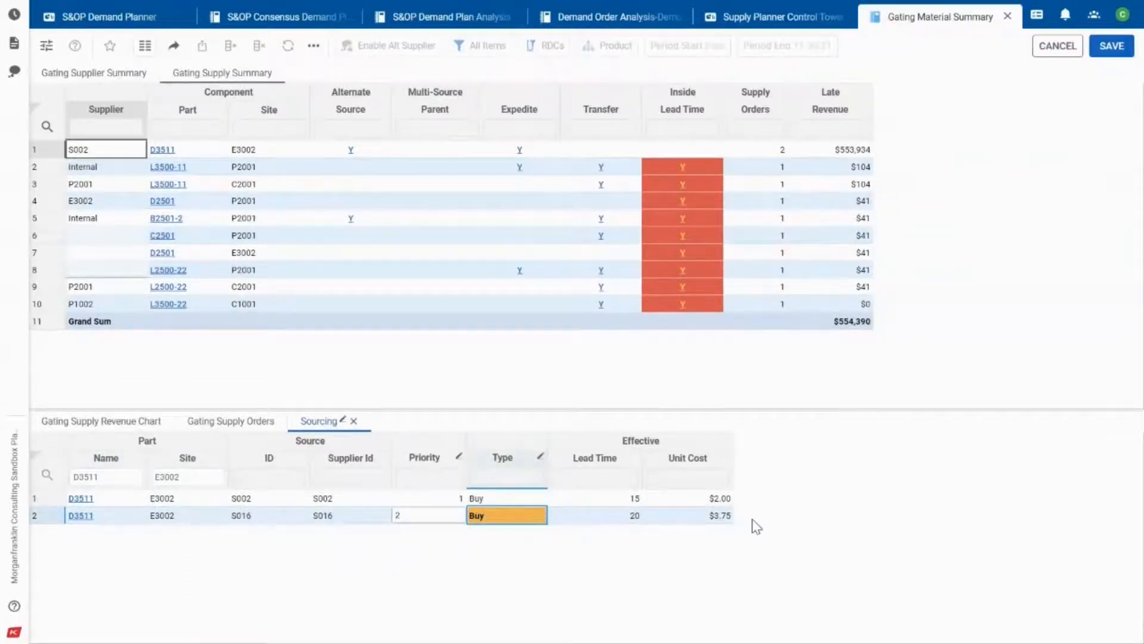
left_click(1109, 58)
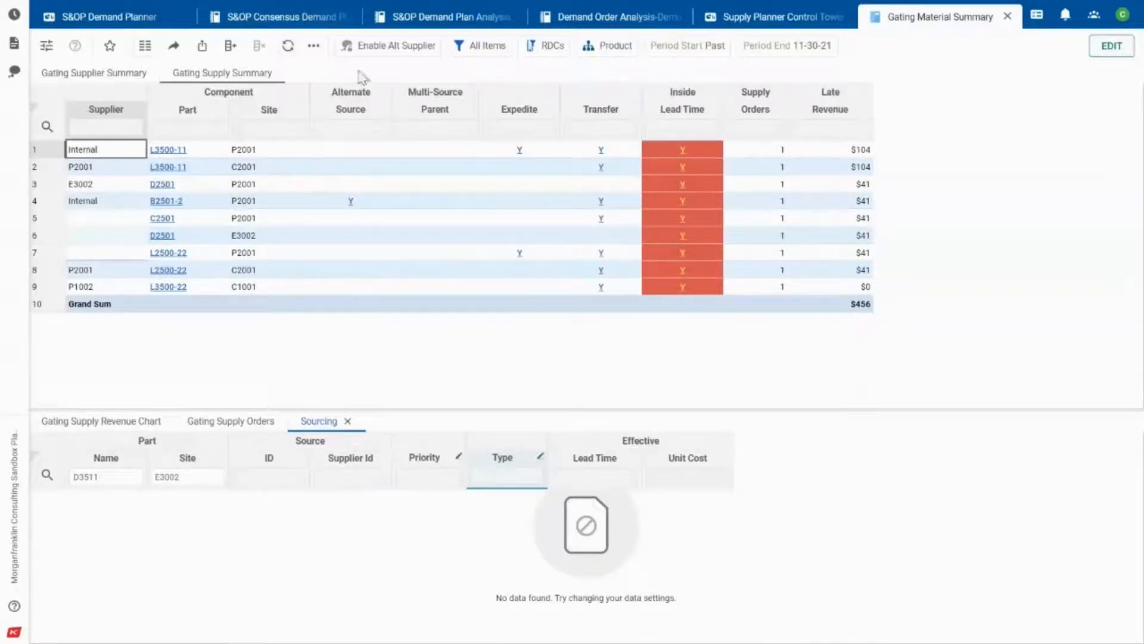
Step: Return to the S&OP Consensus Demand Planning workbook and switch its scenario to Enable Alt Supplier
left_click(311, 23)
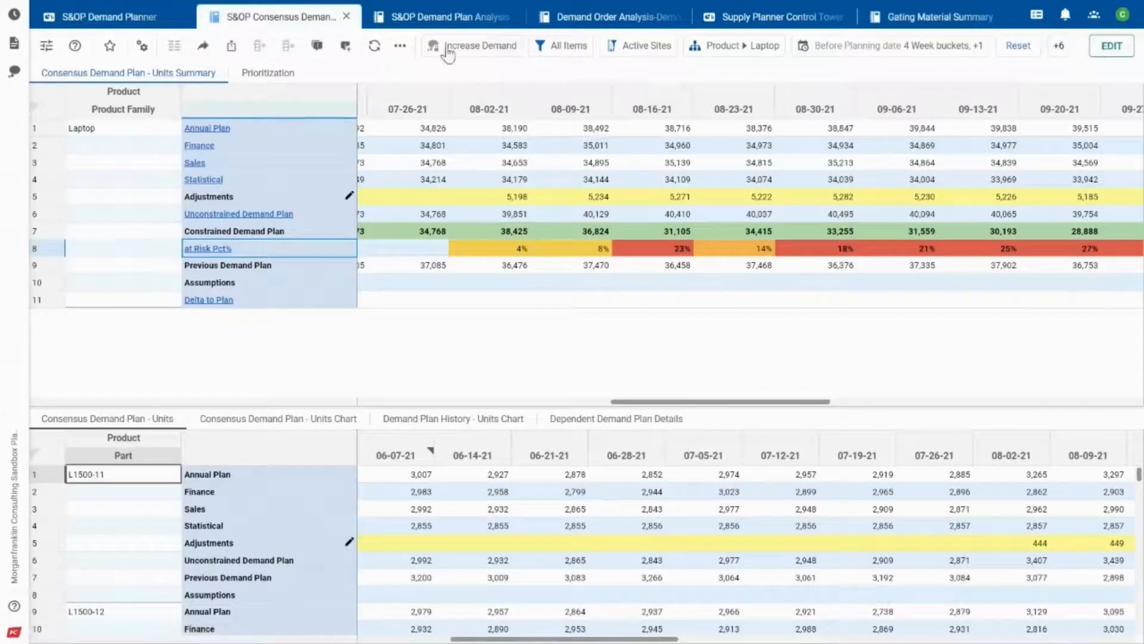
left_click(462, 56)
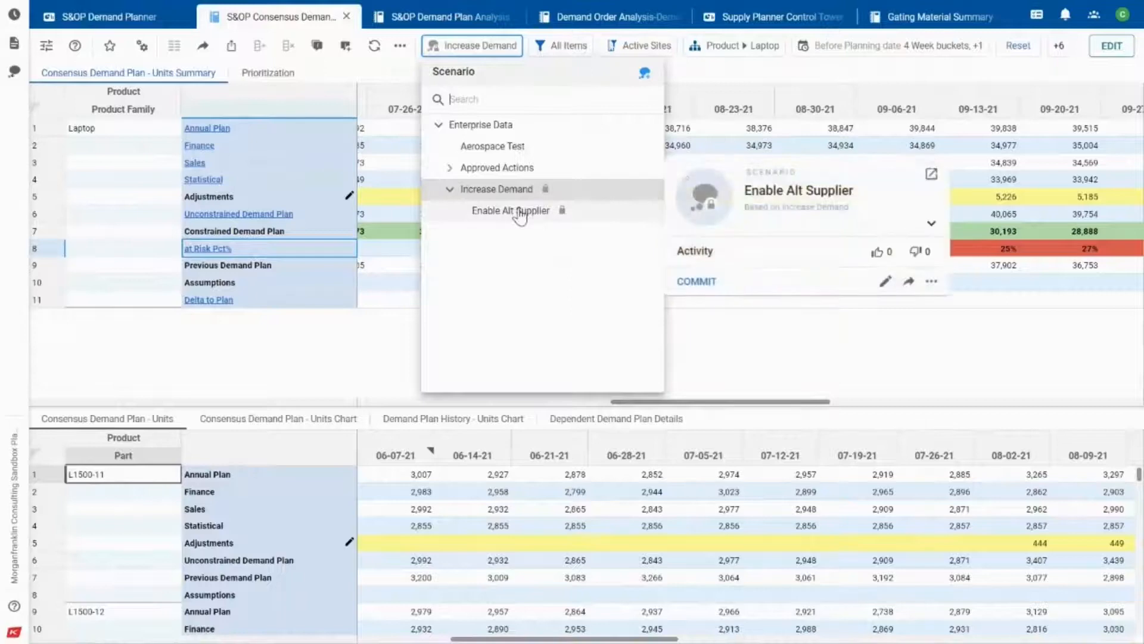
left_click(518, 213)
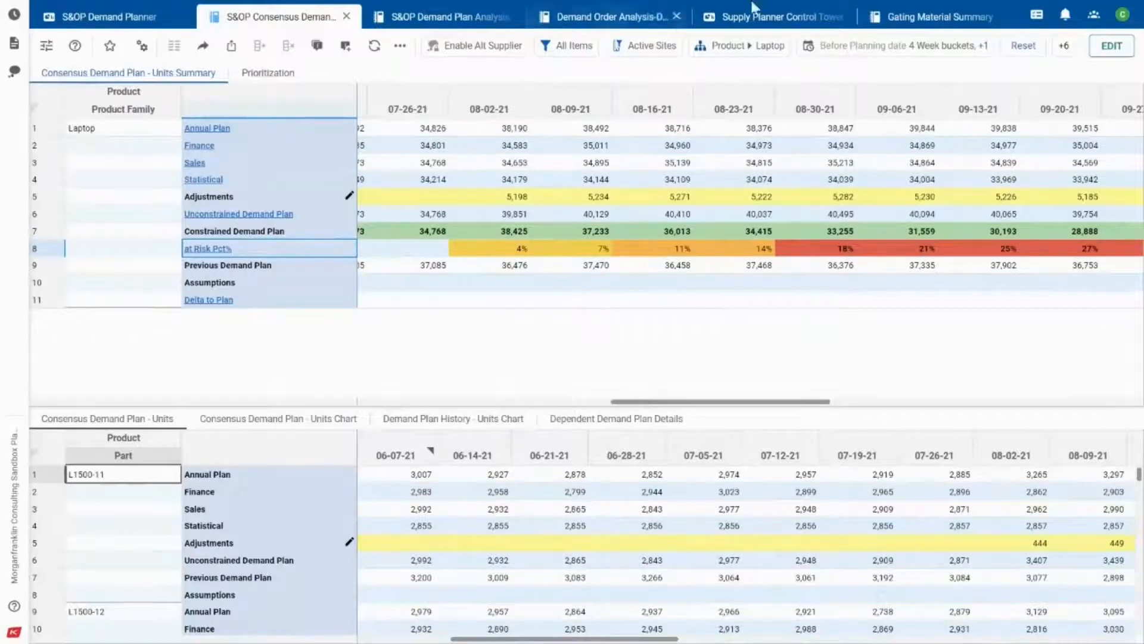
Step: Review Constraint Utilization in the Supply Planner Control Tower's Capacity view and open Line 0012 at P1002 in Constraint Manager-Demo
left_click(770, 8)
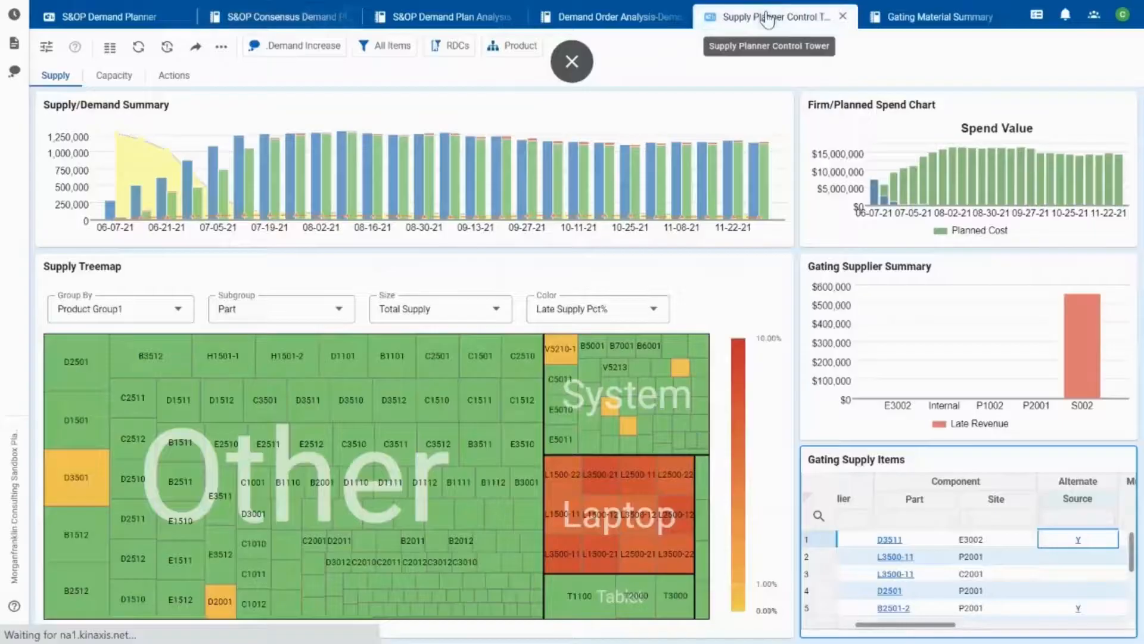
left_click(105, 79)
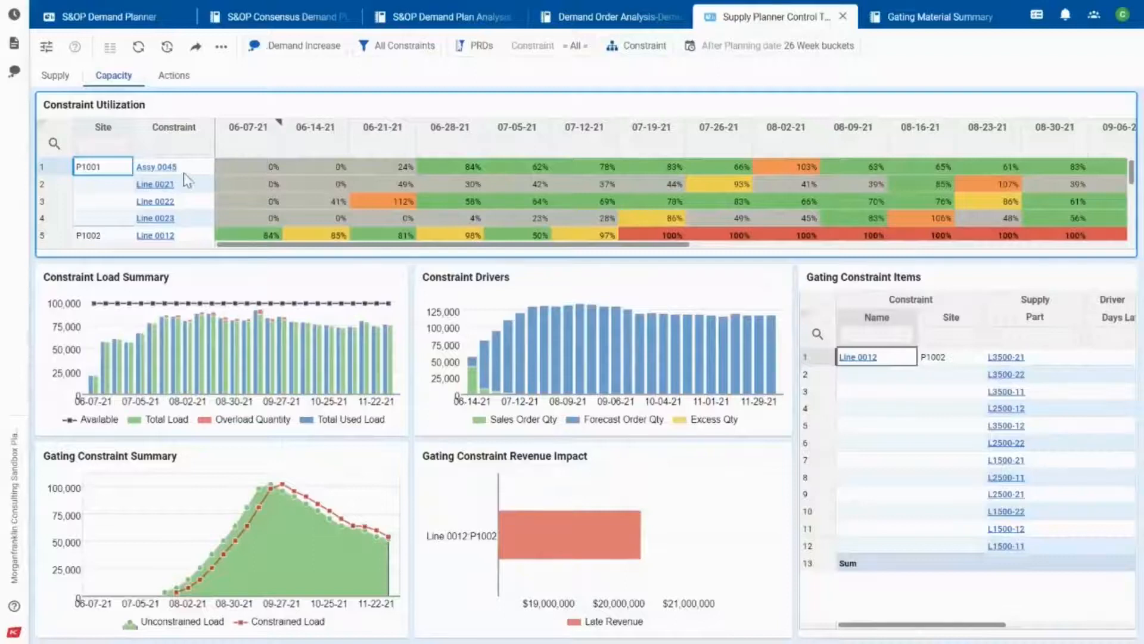
scroll(296, 205, "down", 3)
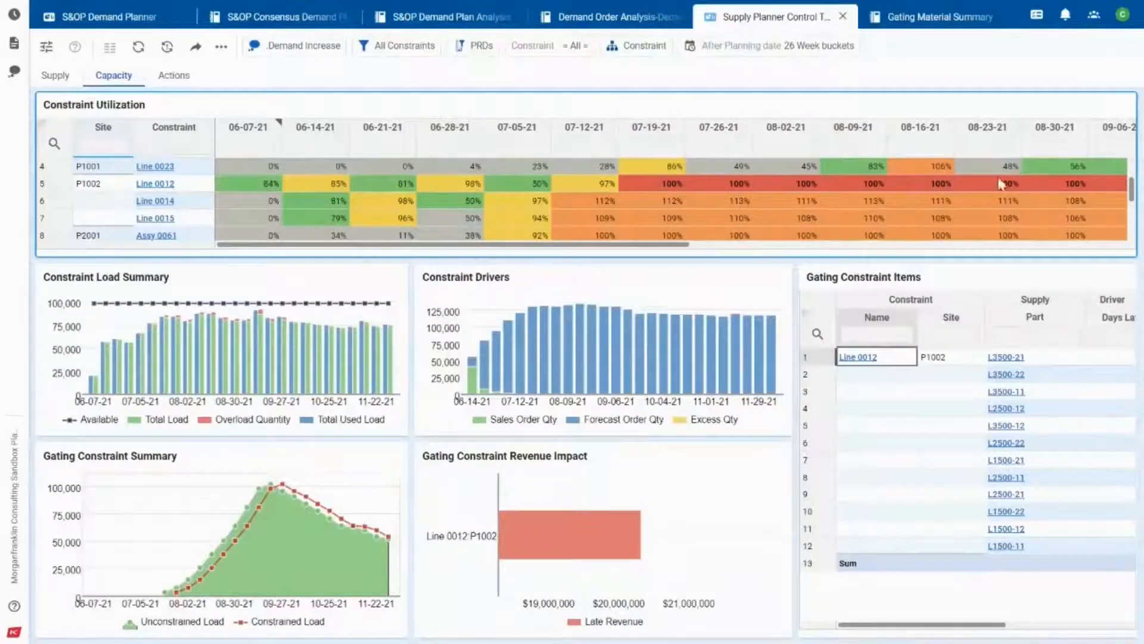
scroll(1065, 201, "up", 1)
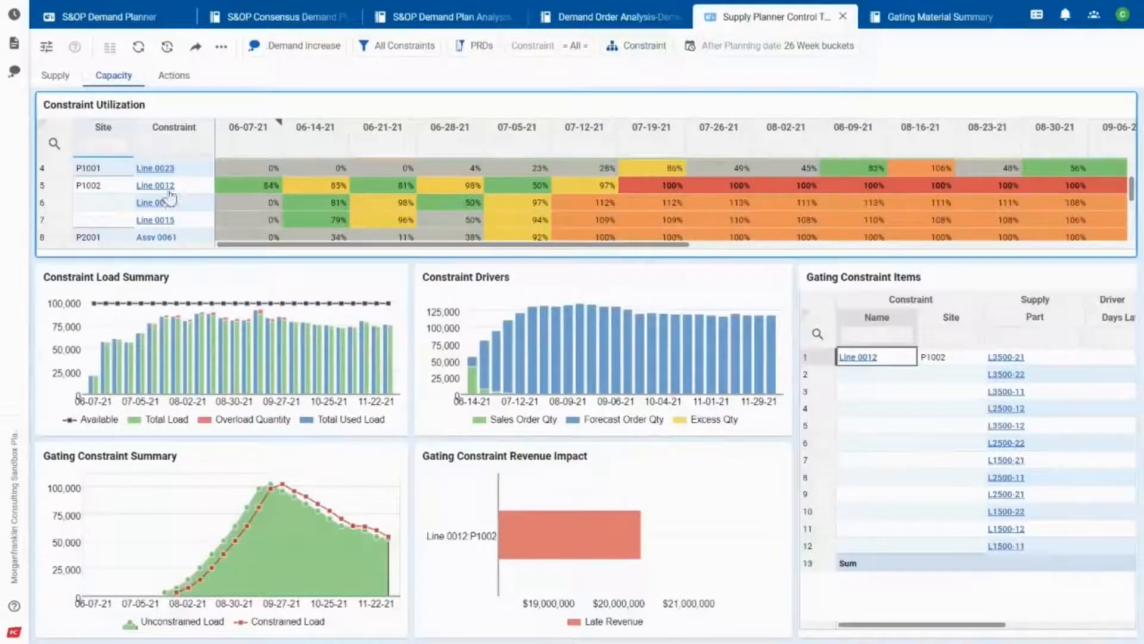
left_click(154, 186)
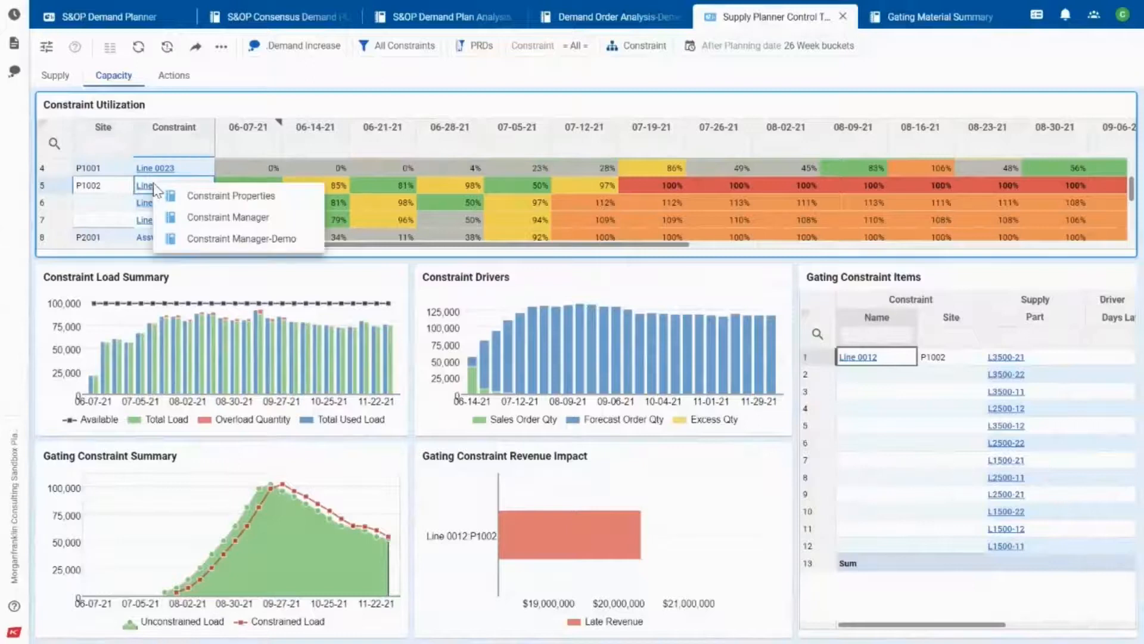
left_click(246, 239)
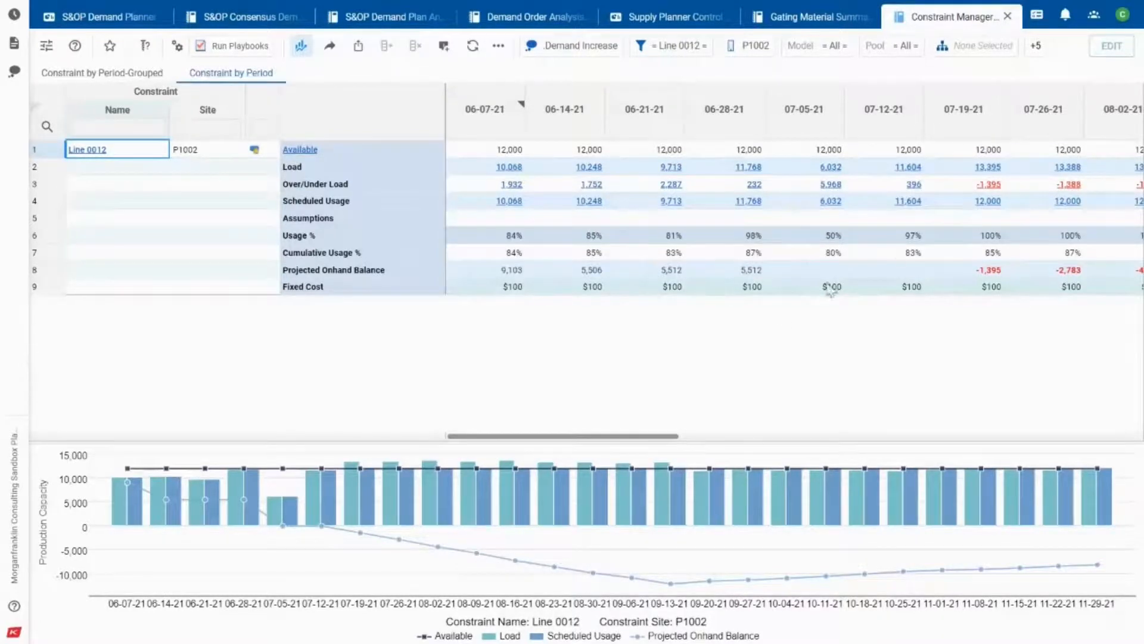
Step: Examine Line 0012's weekly load and overload from July to September, and open Manage Pre-Plan Limit for the constraint
left_click_drag(669, 441, 825, 439)
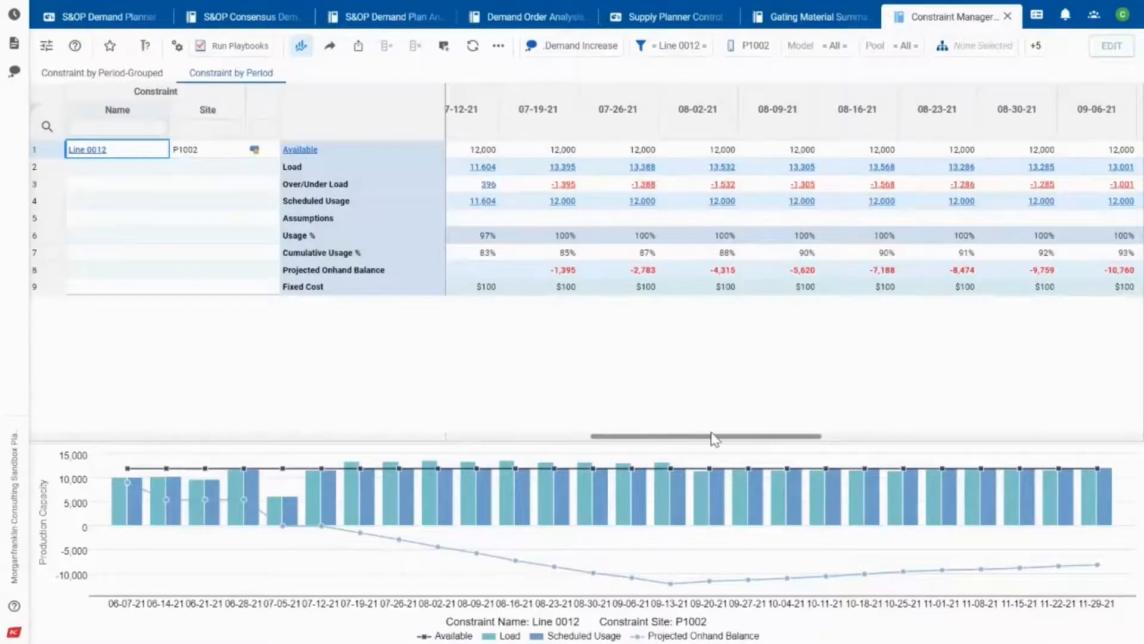
left_click_drag(719, 436, 644, 436)
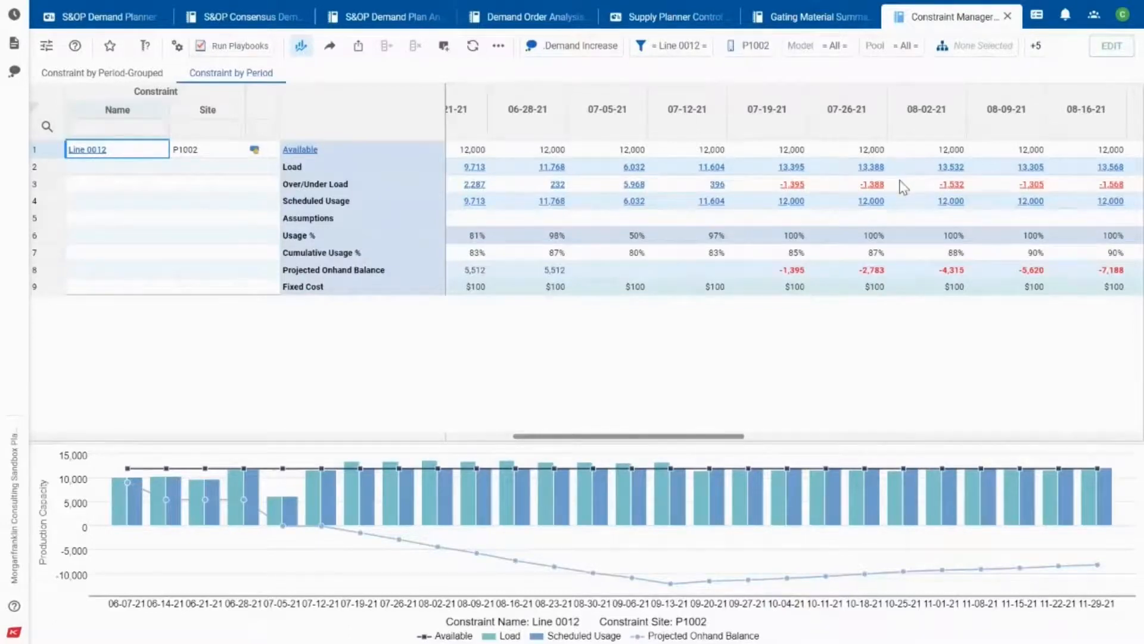
left_click(254, 149)
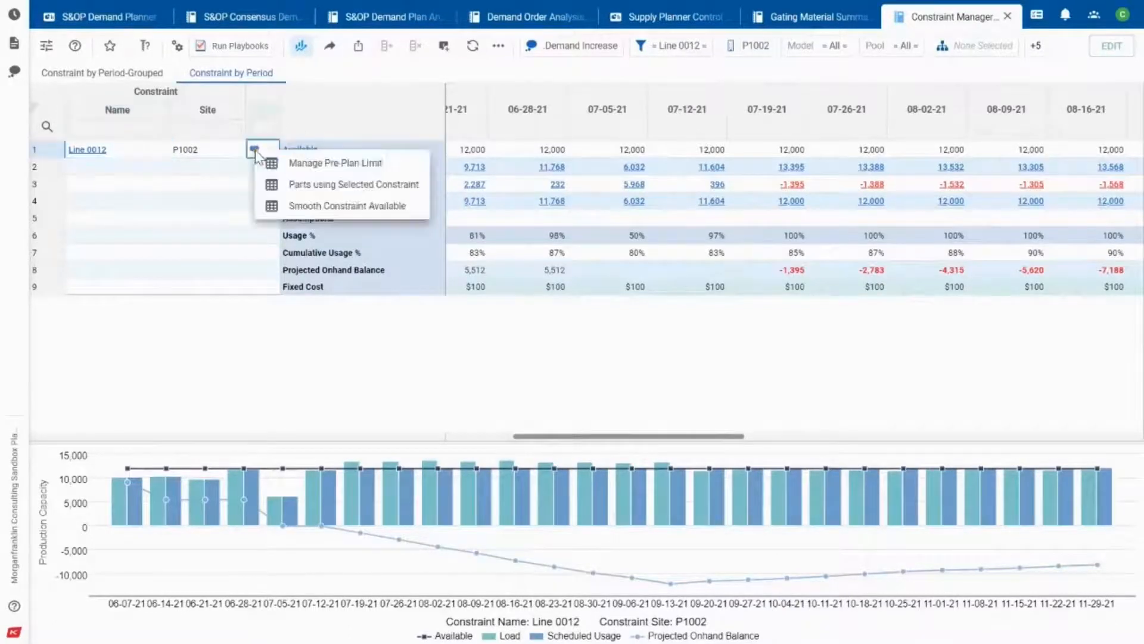
left_click(334, 163)
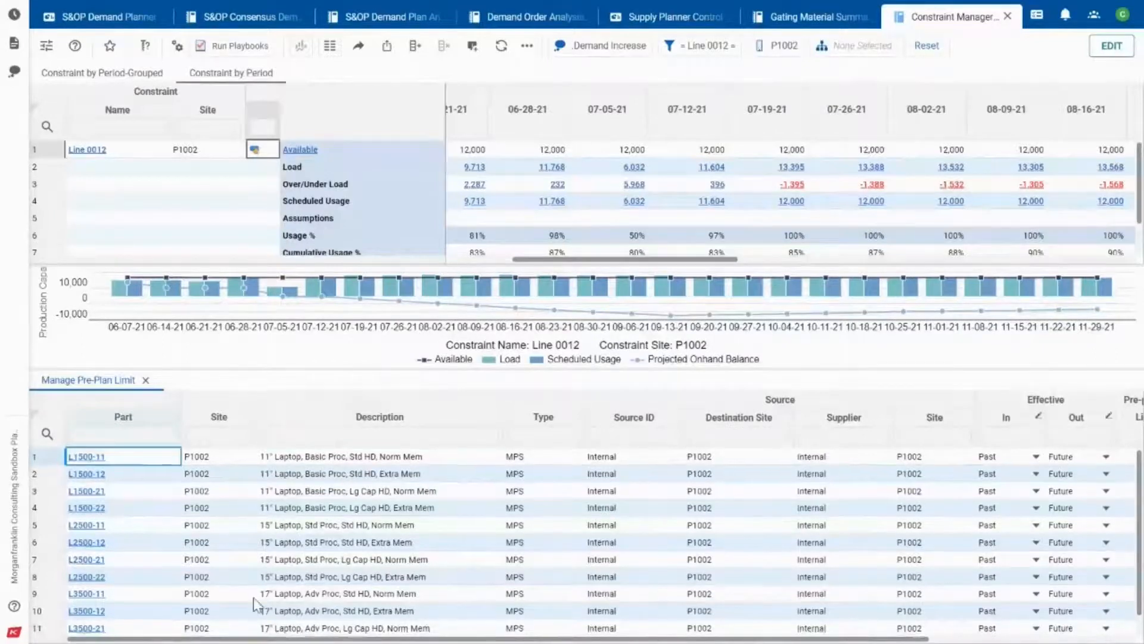
Step: Create a scenario named Enable Pre-Plan based on Increase Demand and make it the active scenario in Constraint Manager
scroll(257, 604, "down", 1)
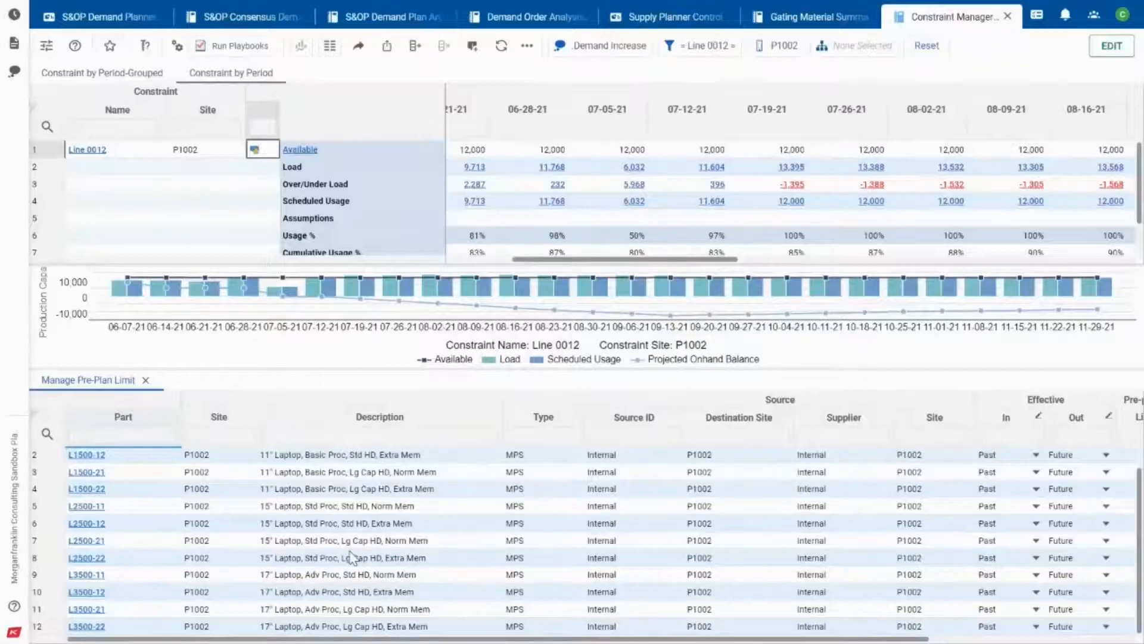
scroll(351, 557, "up", 1)
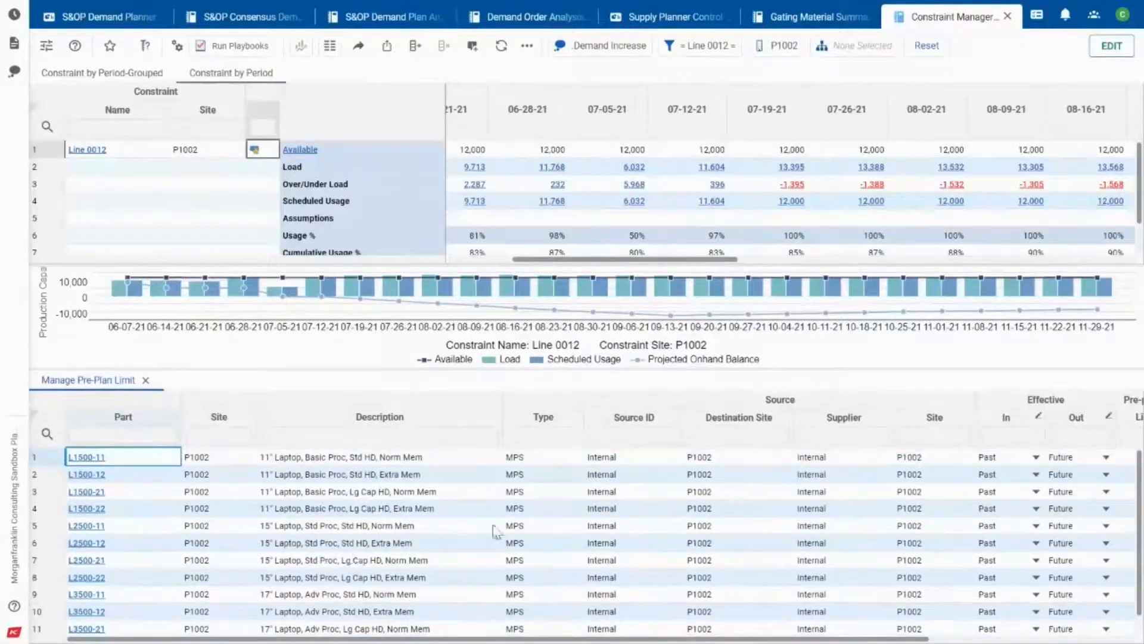
left_click_drag(680, 640, 825, 640)
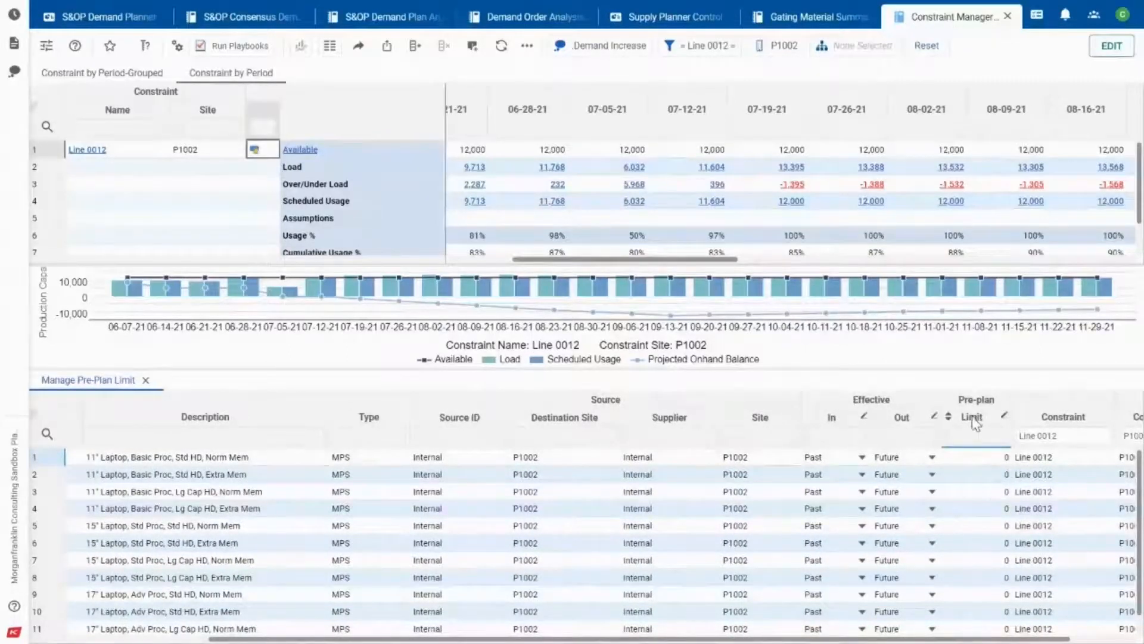
left_click(569, 46)
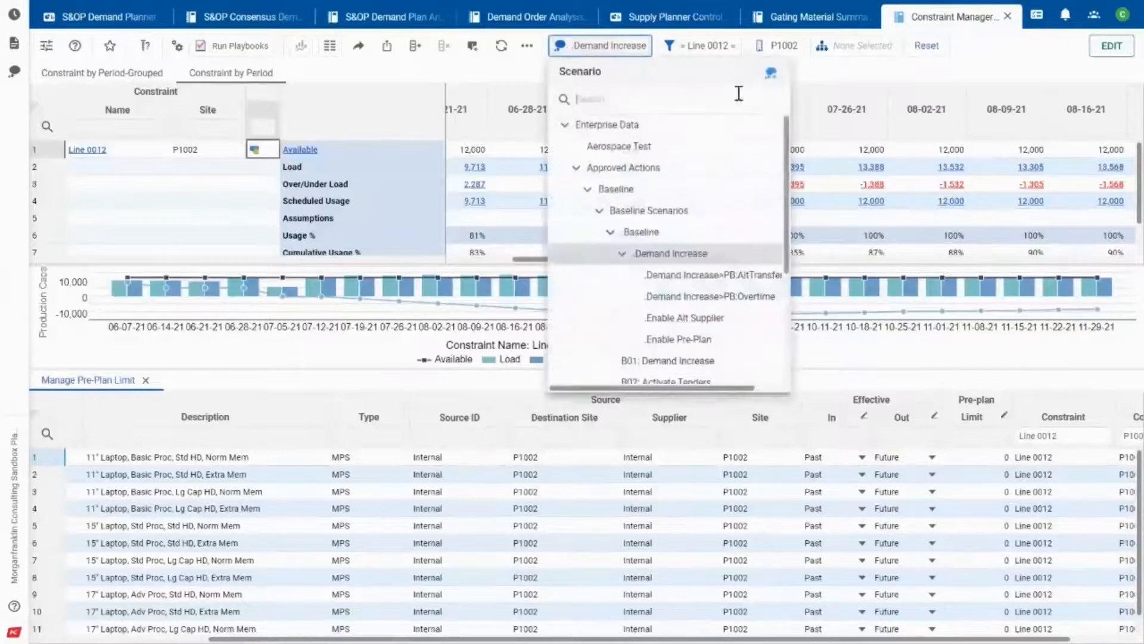
left_click(770, 73)
left_click(686, 287)
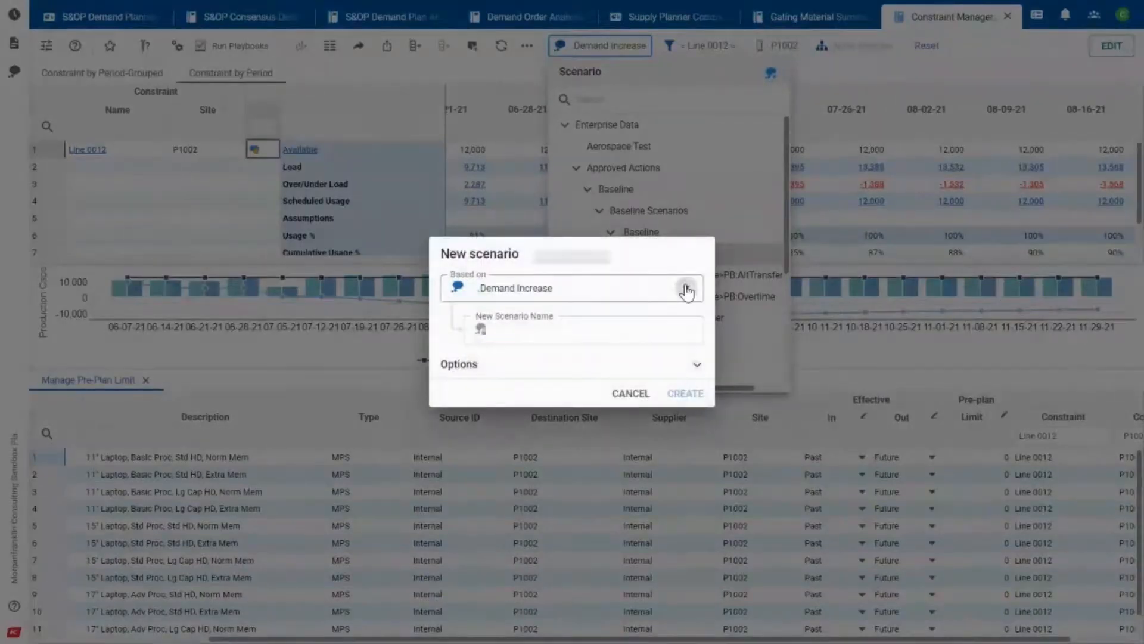
scroll(574, 405, "down", 5)
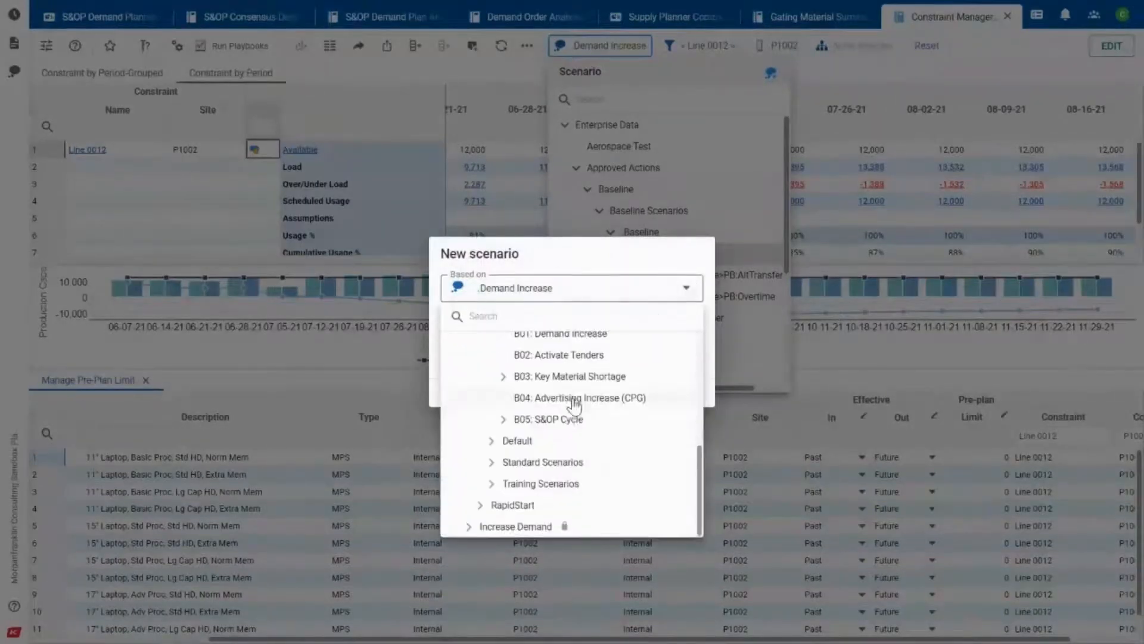
left_click(519, 530)
left_click(545, 335)
type("Ena")
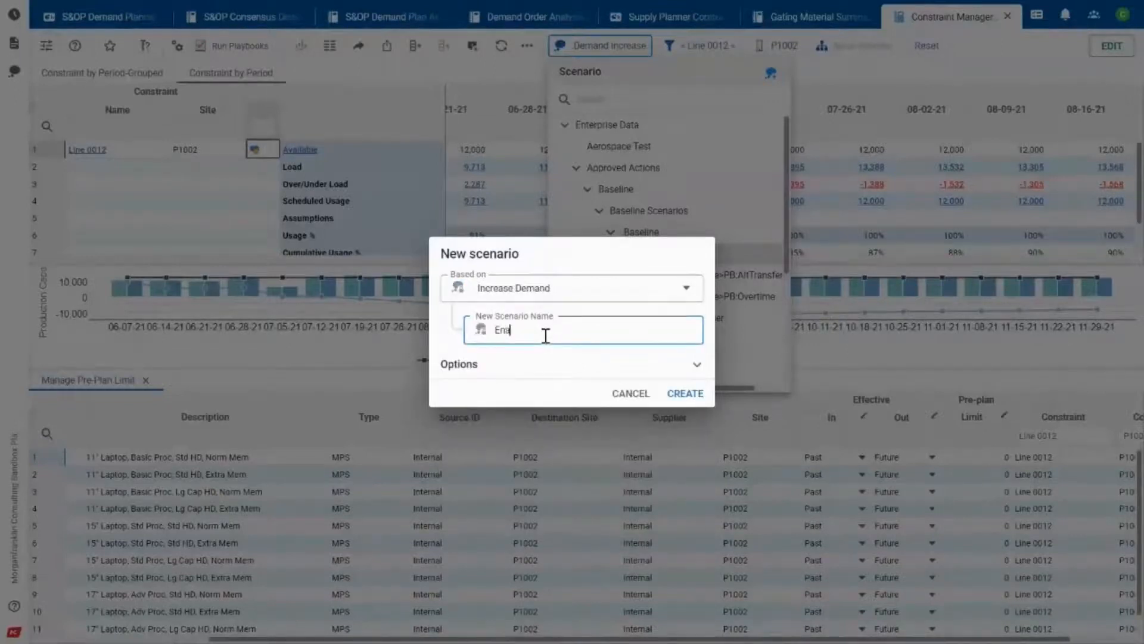
type("ble Pre-Plan")
left_click(685, 393)
left_click(766, 340)
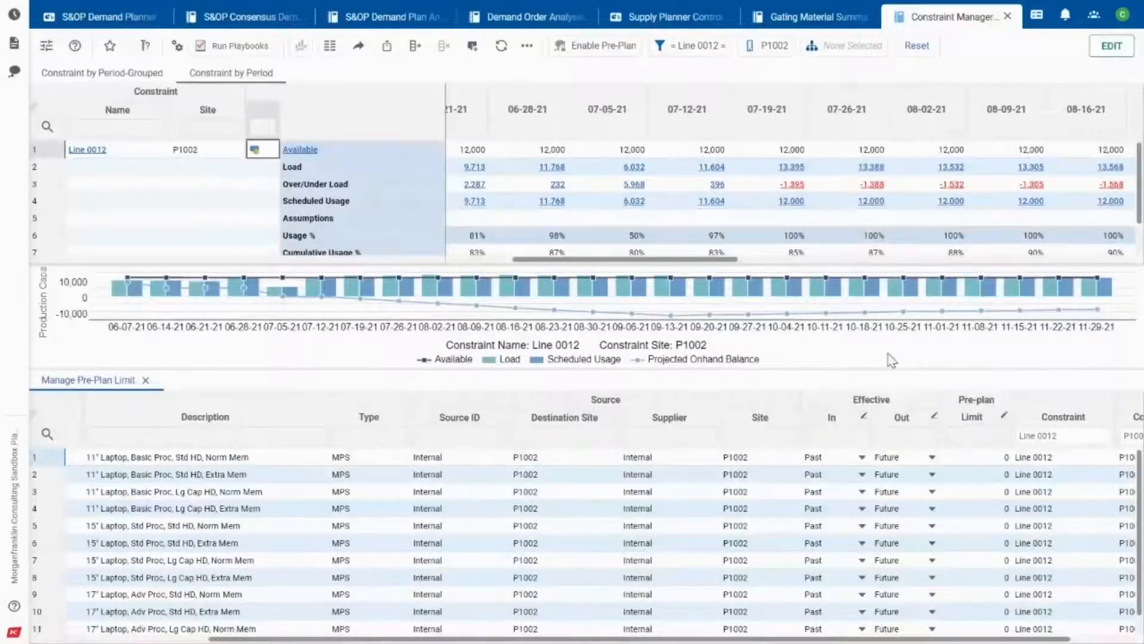
Step: Set the Pre-plan Limit to -1 for all 12 laptop parts on Line 0012 and save the change
left_click(973, 416)
right_click(973, 415)
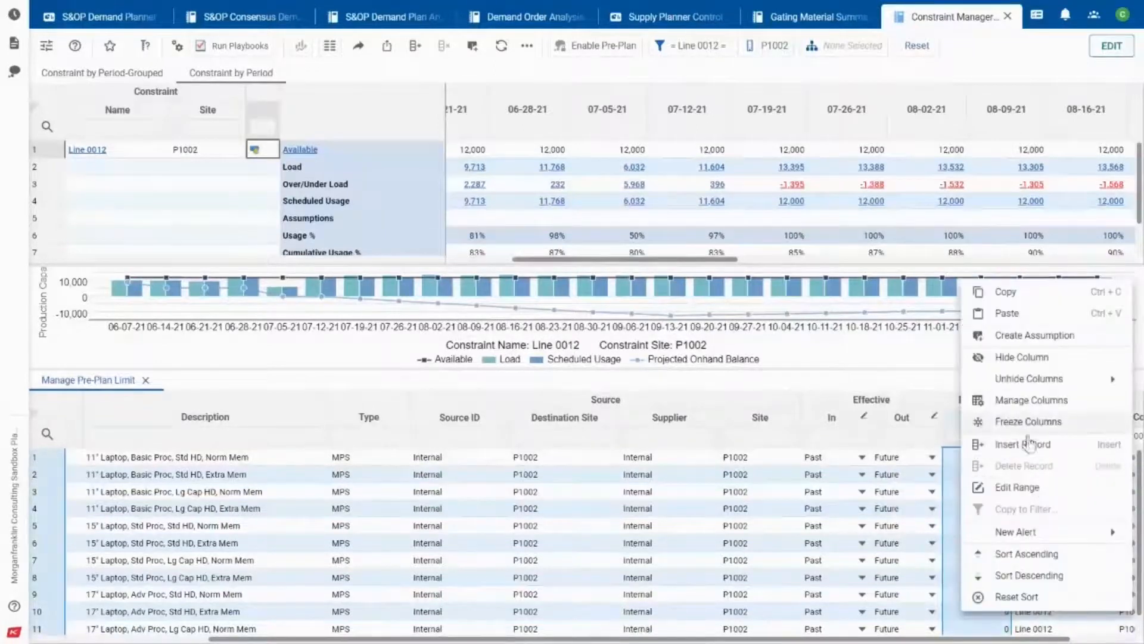
left_click(1019, 492)
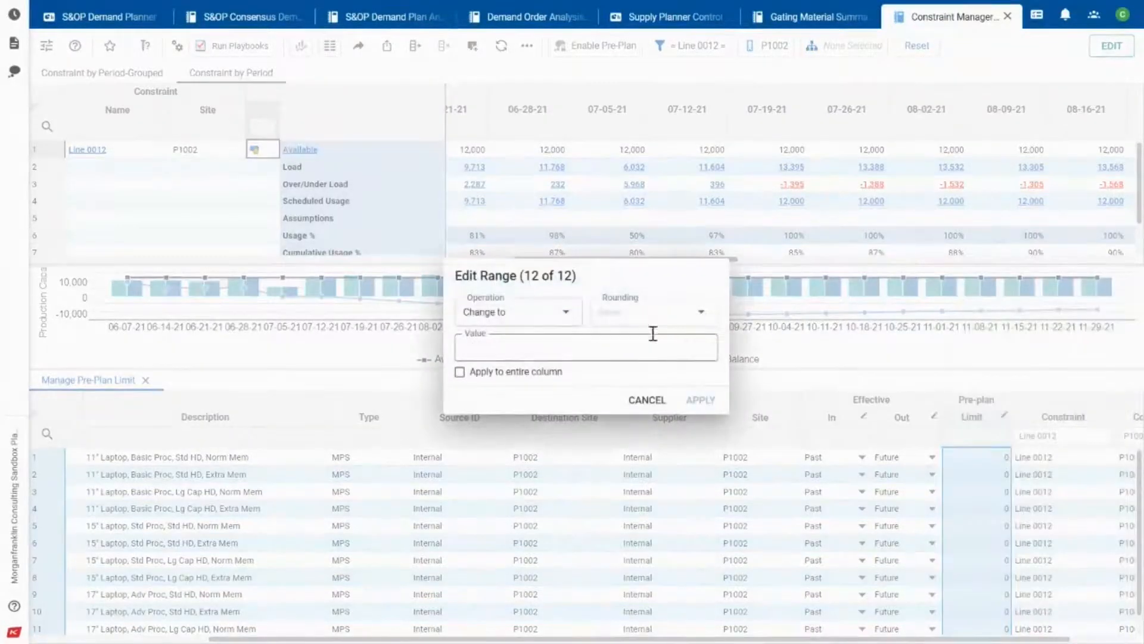
left_click(637, 340)
type("-1")
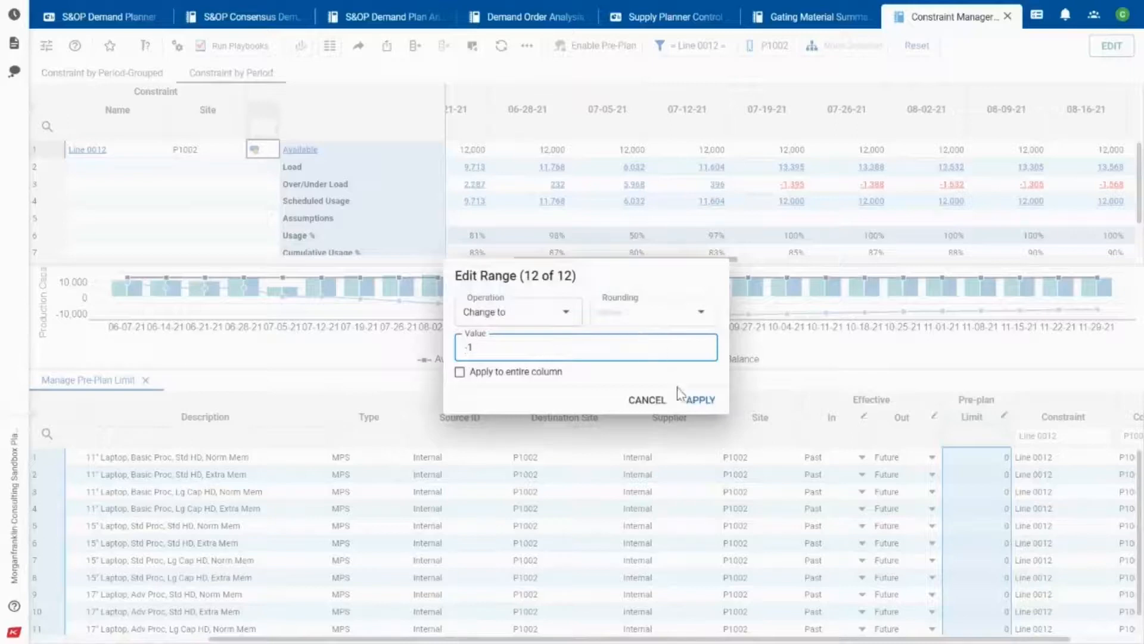
left_click(699, 400)
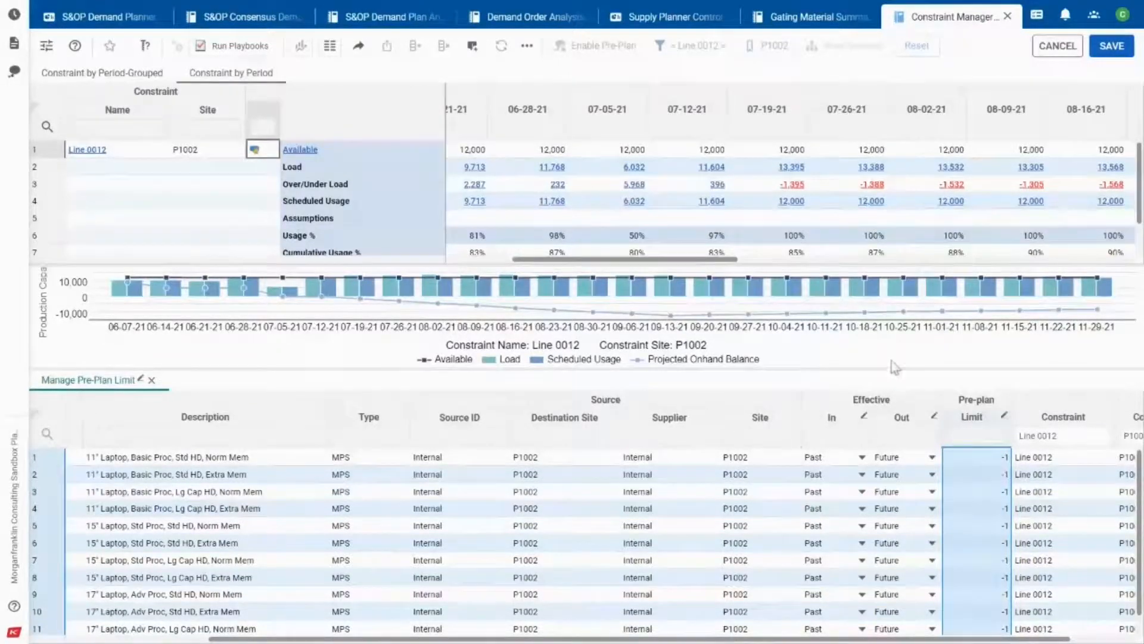
left_click(1112, 46)
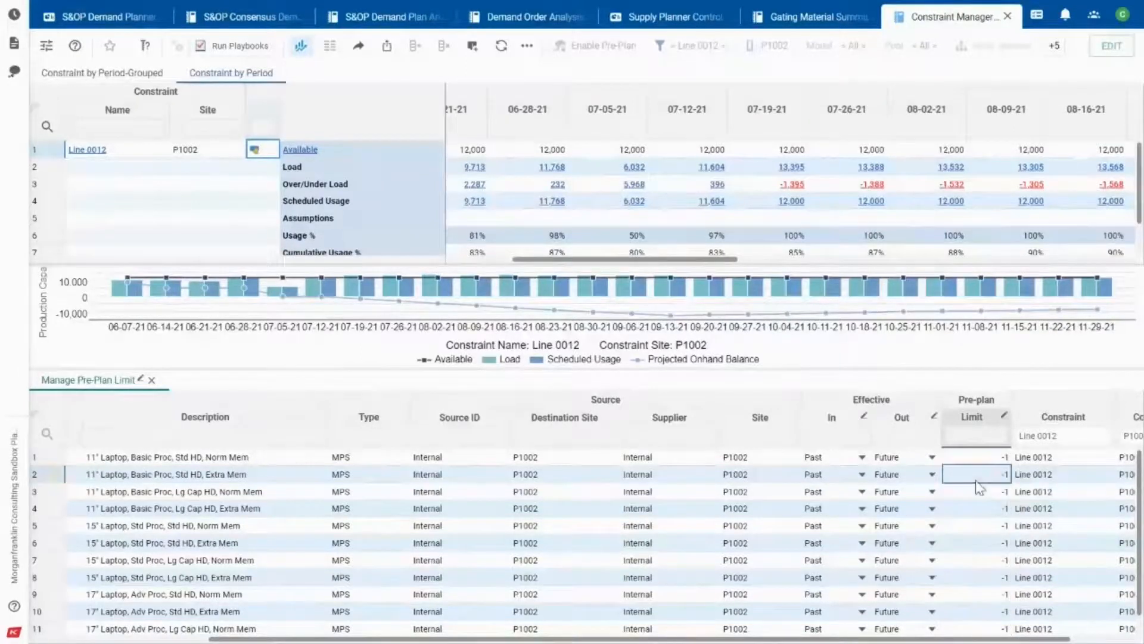
left_click(1111, 46)
left_click(1112, 48)
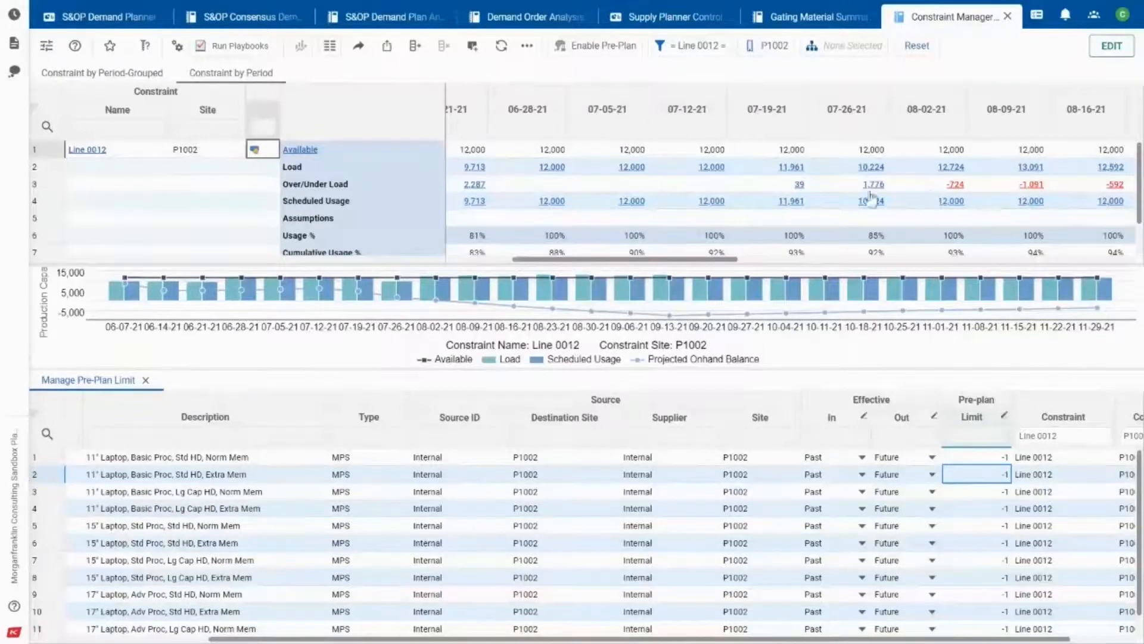
Step: Check Line 0012's August and September overload, and switch the S&OP Consensus Demand Planning workbook to the Enable Pre-Plan scenario
left_click_drag(732, 264, 826, 264)
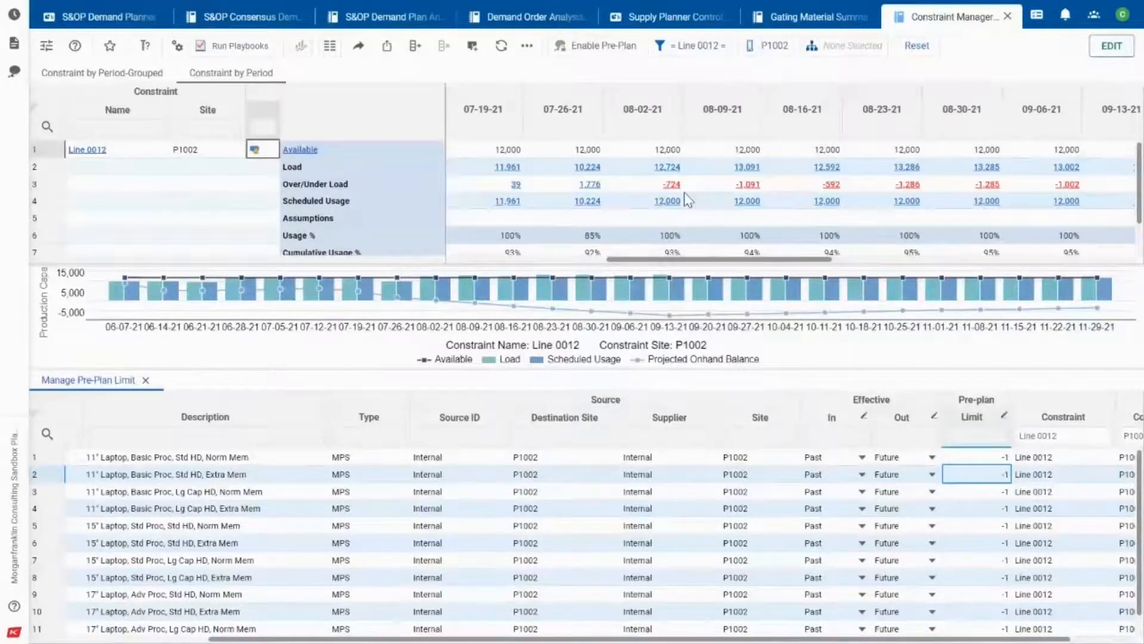
left_click(228, 20)
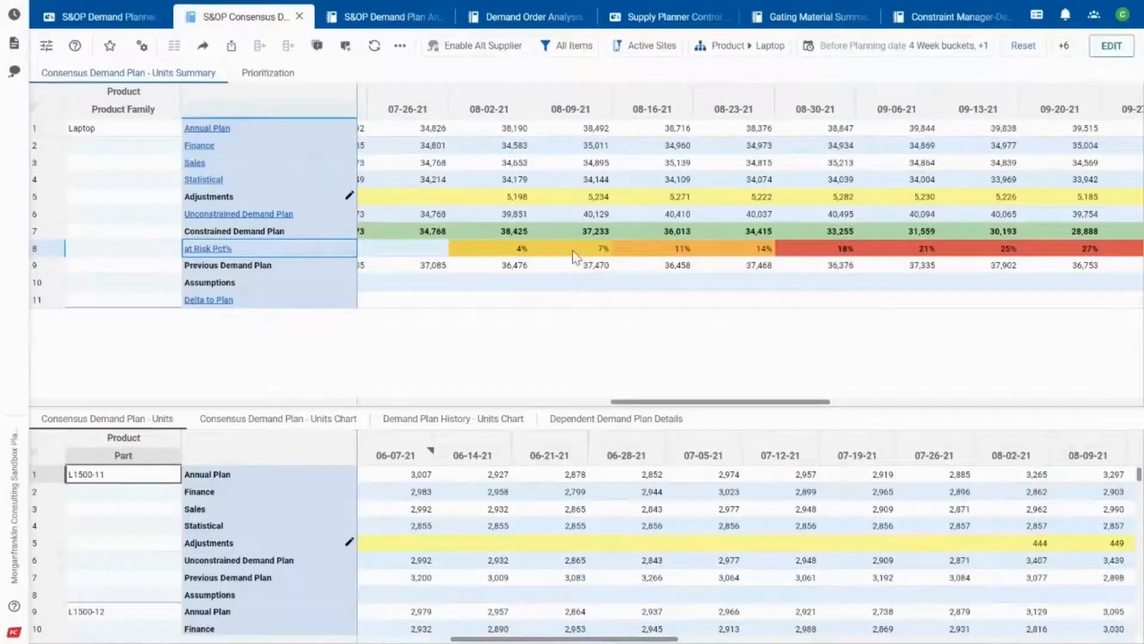
left_click(456, 52)
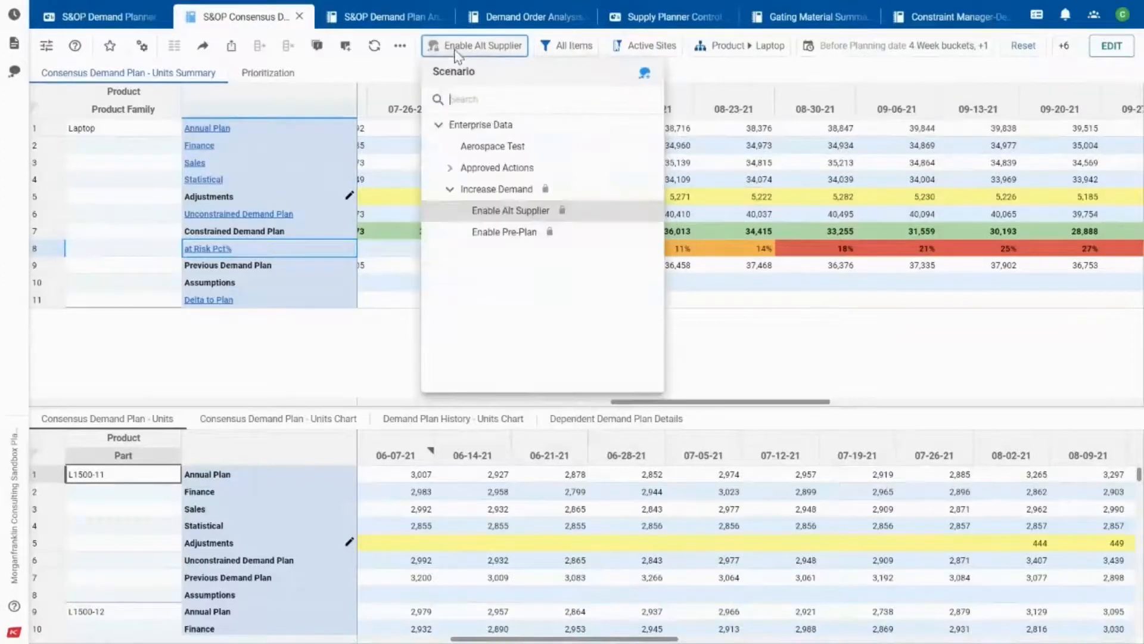
left_click(505, 233)
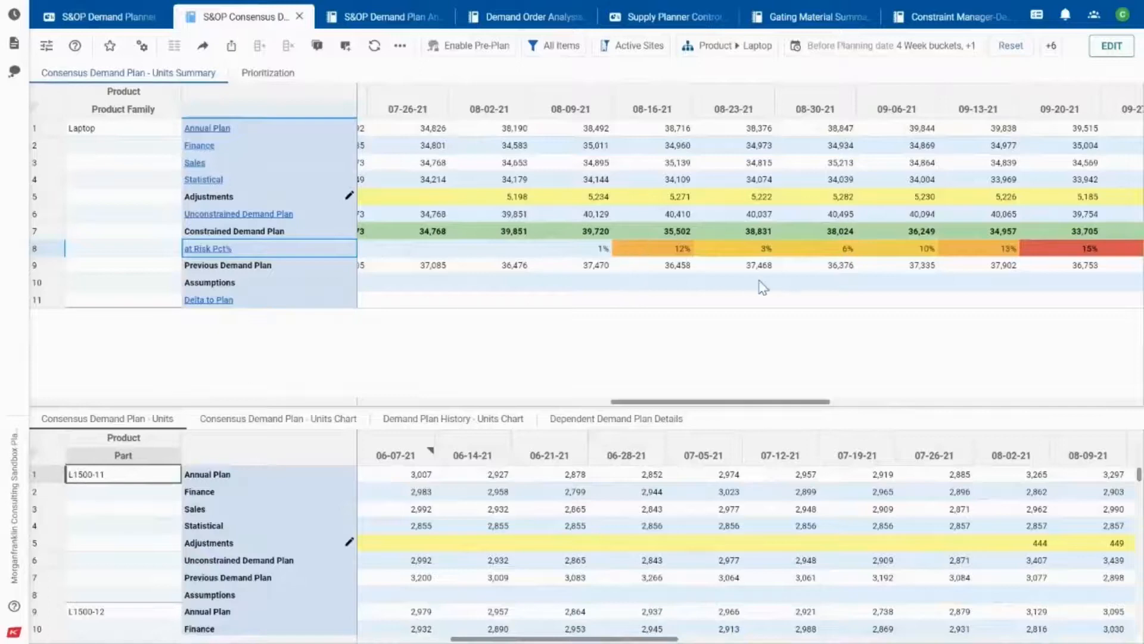
Step: Open the Key Metrics scorecard from the Scorecards task to compare the scenarios, and hide the task flow
left_click(1037, 14)
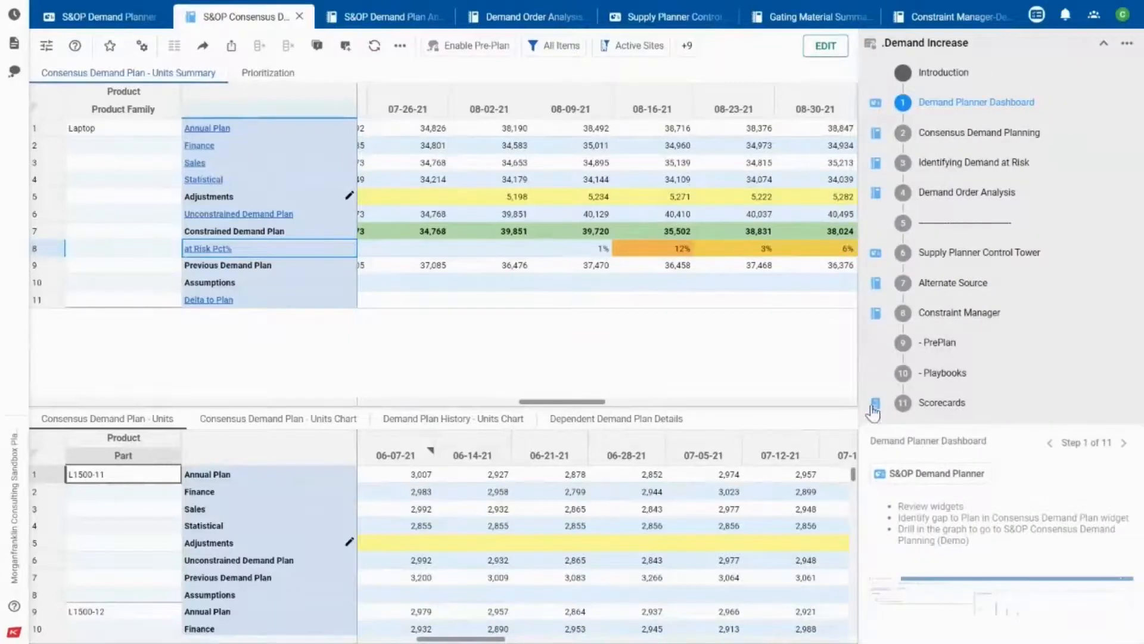
left_click(875, 403)
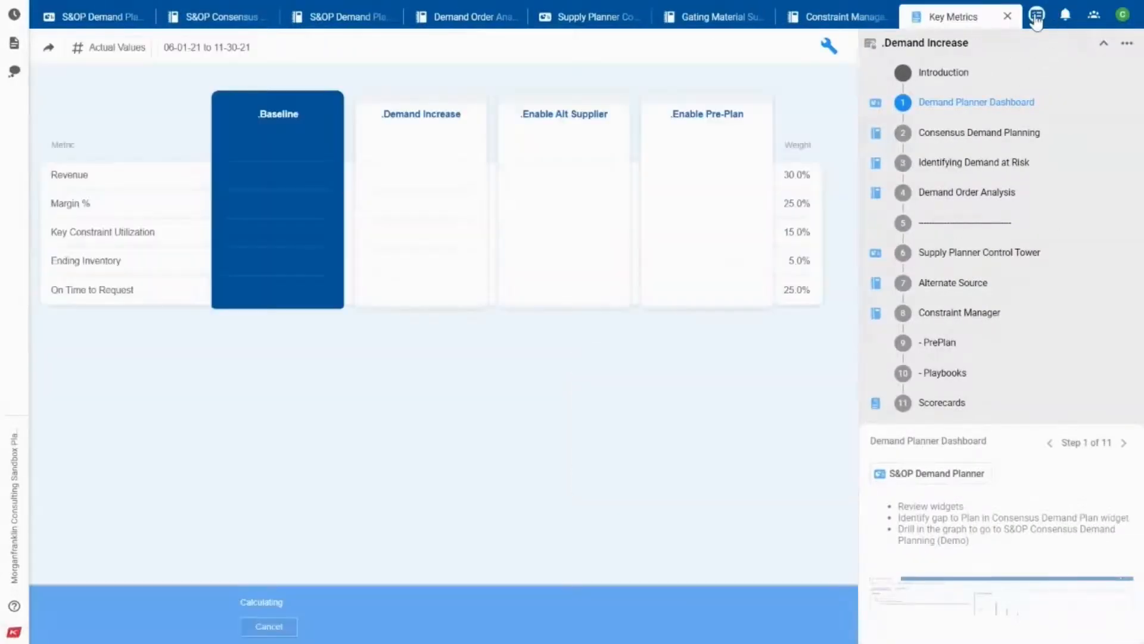
left_click(1037, 14)
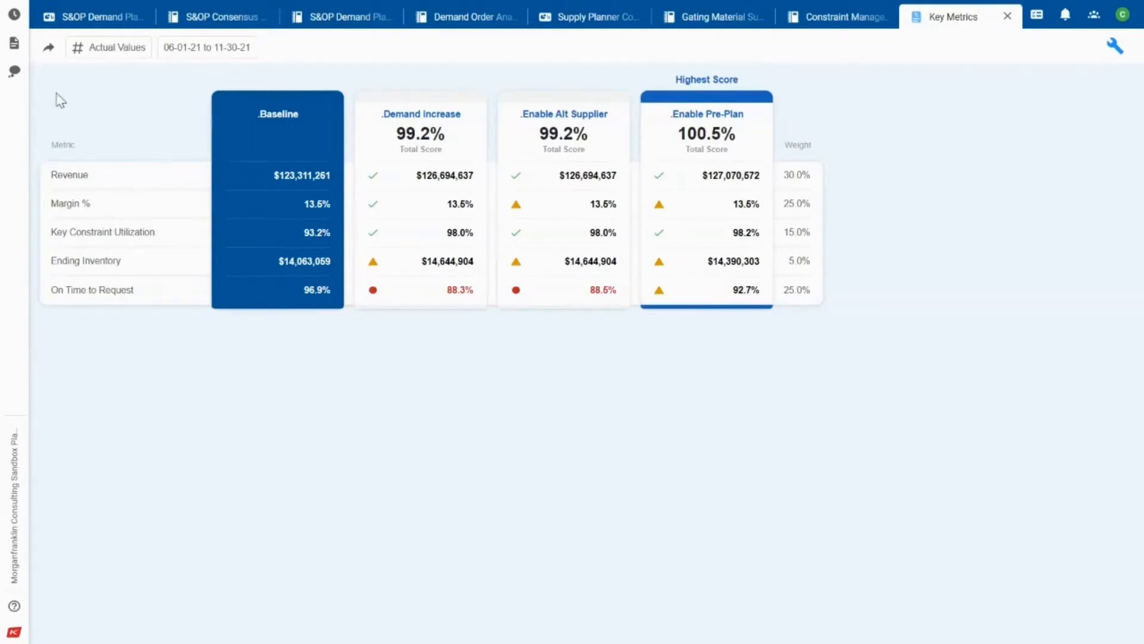
Step: Post Key Metrics to Laptop Sales Promo, greeting the requester: "looks like if we pre-plan we can meet most of the additional demand tied to the promo"
left_click(47, 47)
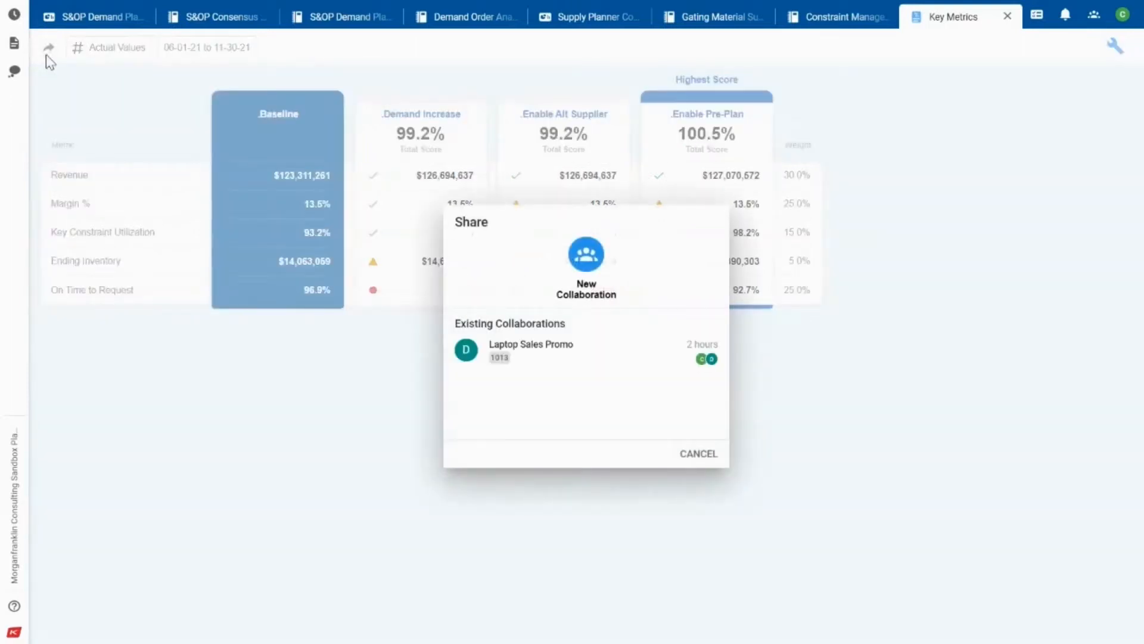
left_click(535, 352)
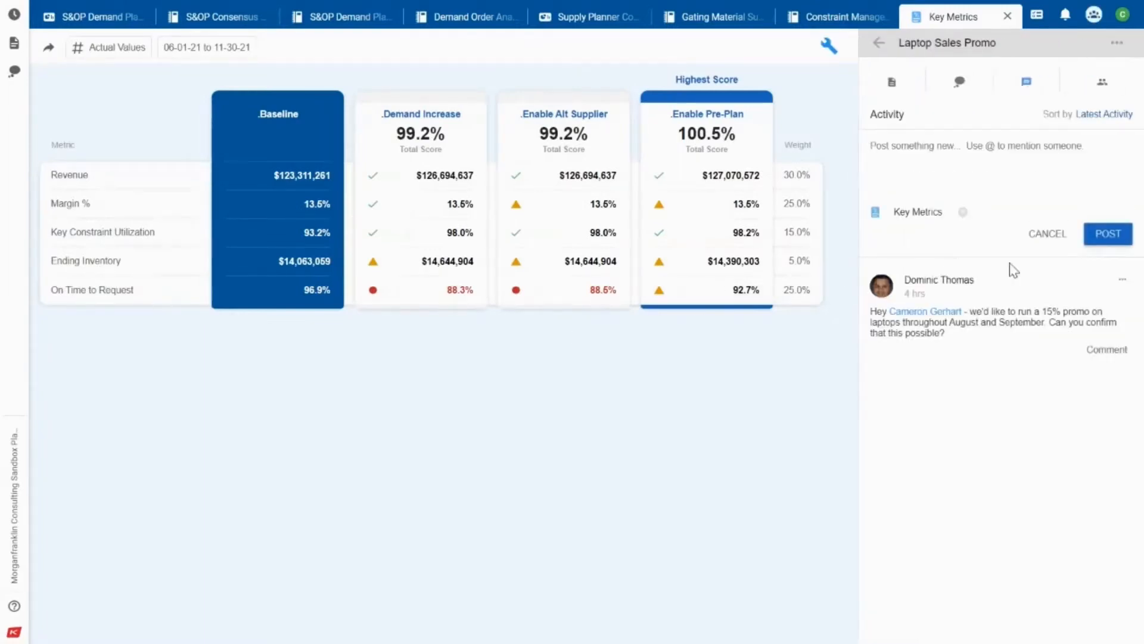
type("He")
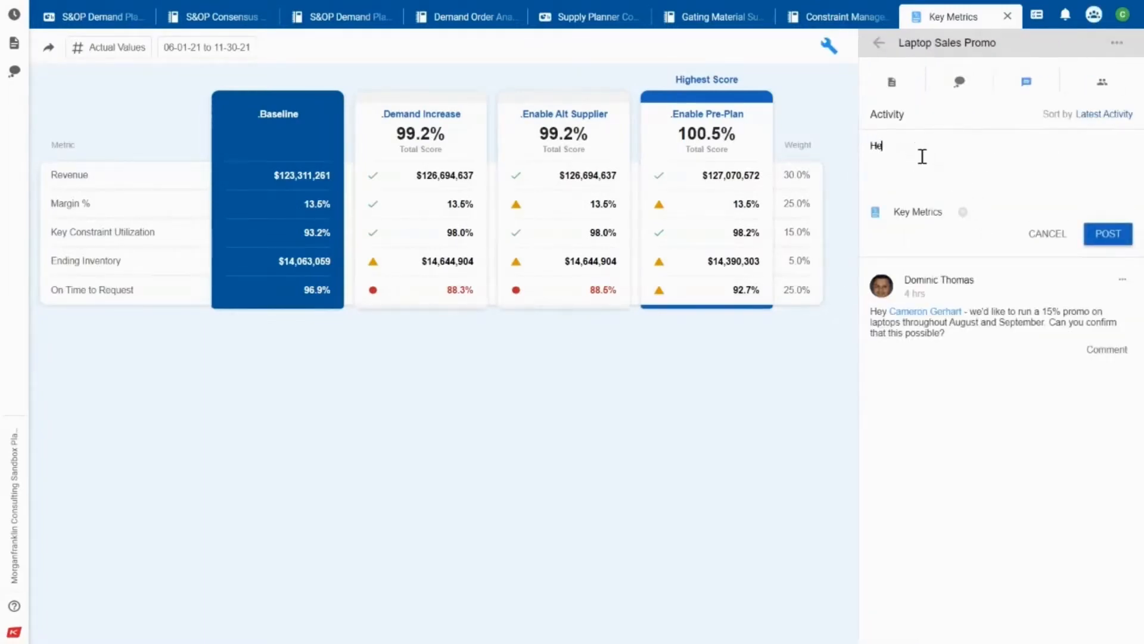
type("y DOm")
key("BackSpace")
key("BackSpace")
type("om - looks like if we pre-plan we ")
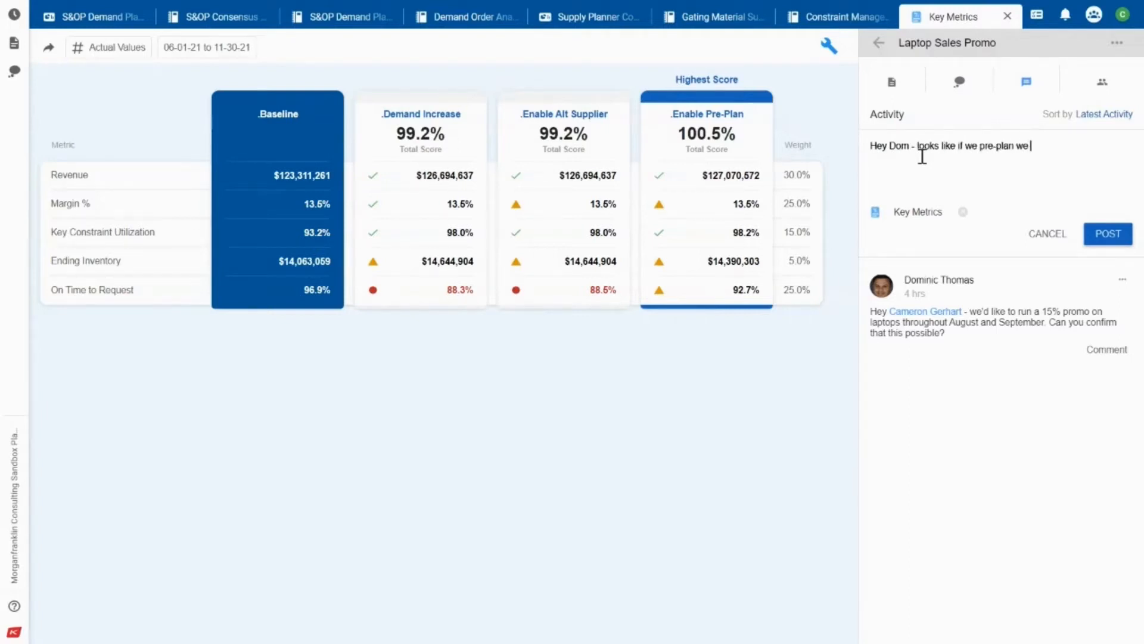
type("can meet most of the additional demand ")
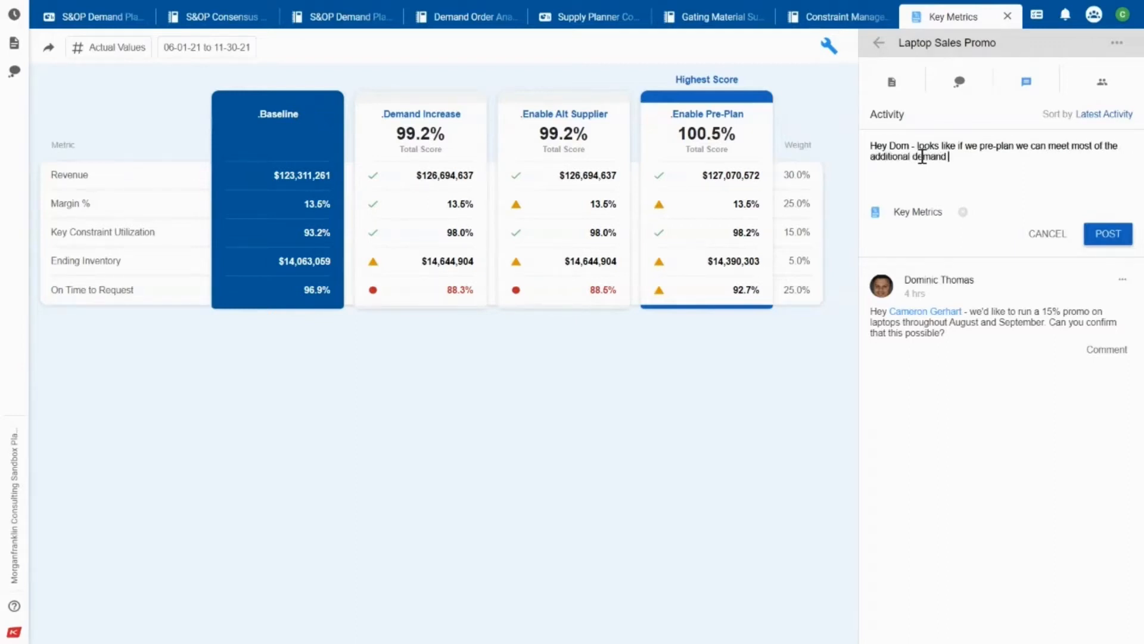
type("tied to the promo")
left_click(1100, 237)
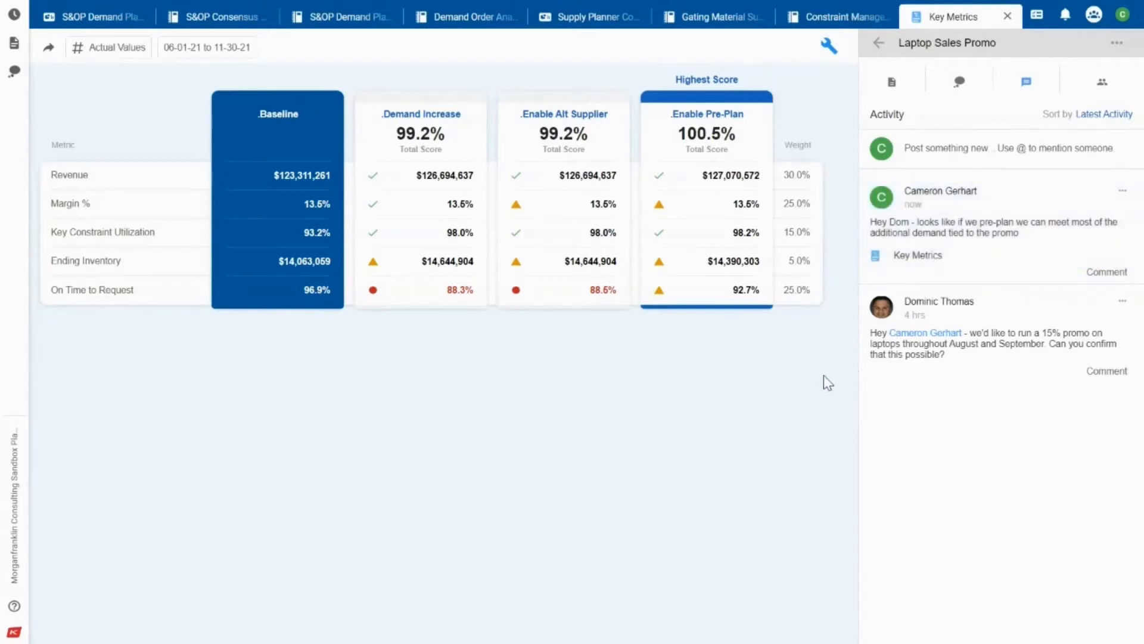
left_click(879, 43)
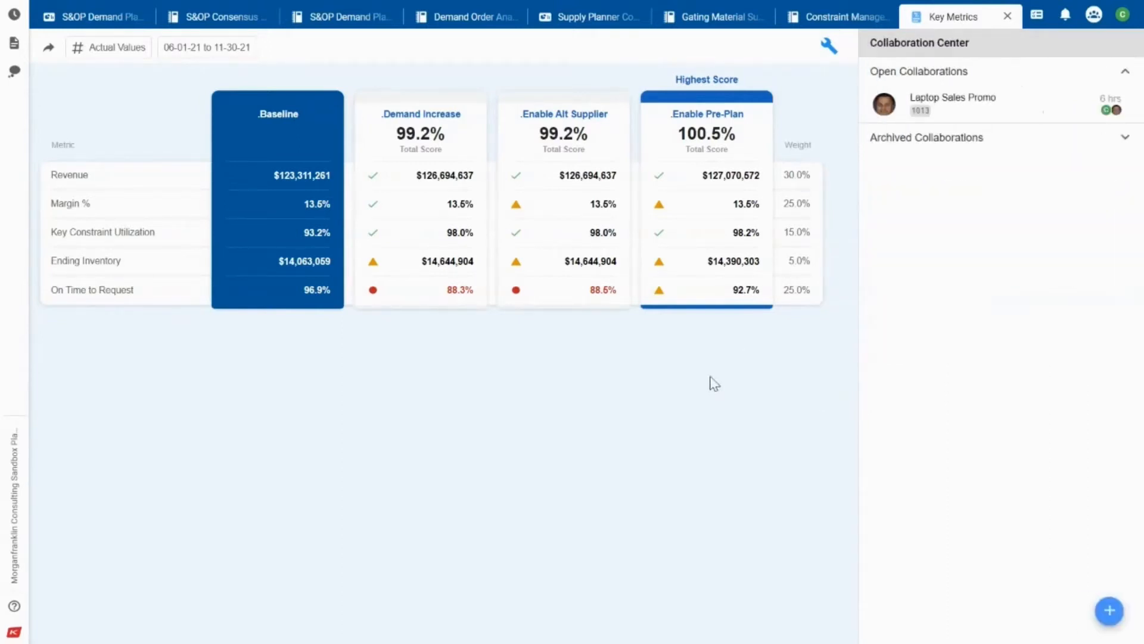